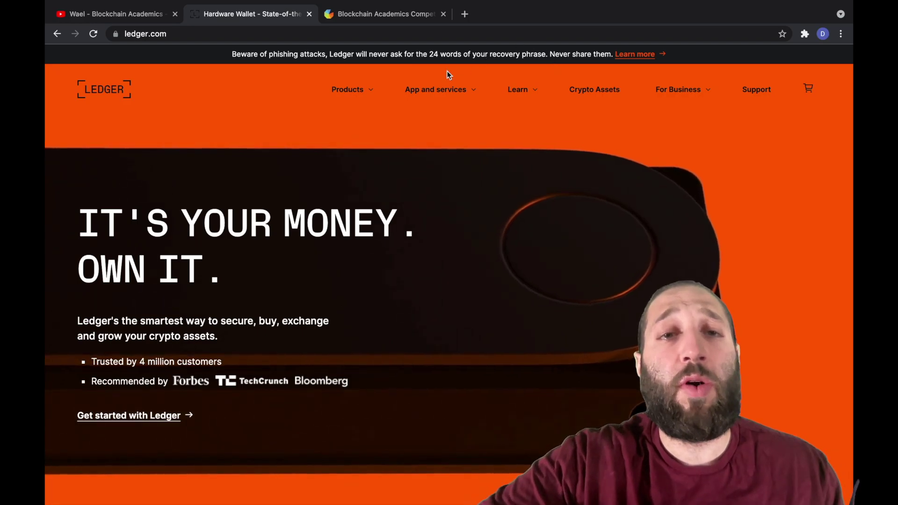
- Download the Mac app version of Ledger Live from the desktop download page
{"action": "mouse_move", "coordinate": [439, 99]}
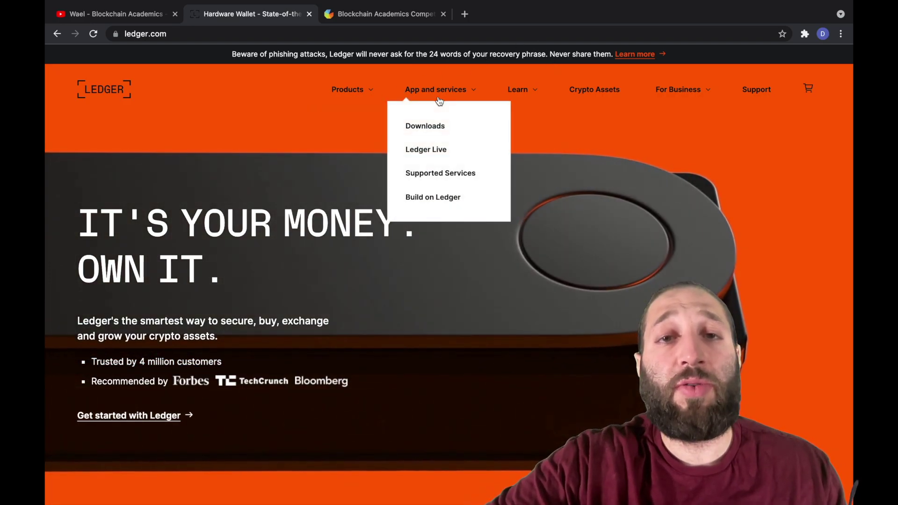
{"action": "left_click", "coordinate": [433, 123]}
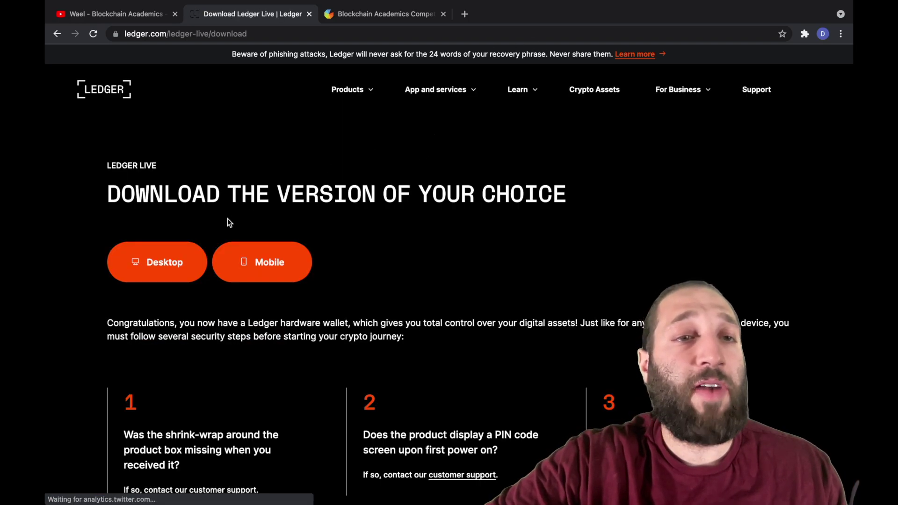
{"action": "left_click", "coordinate": [160, 263]}
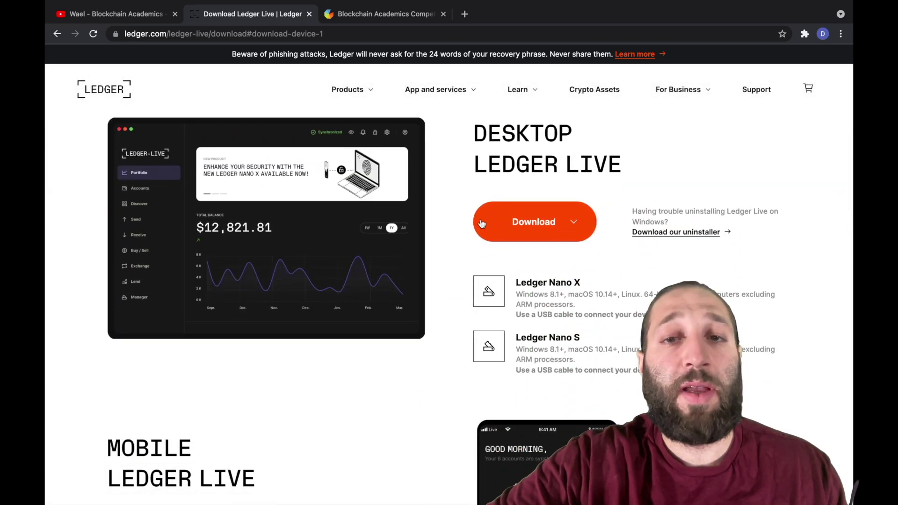
{"action": "left_click", "coordinate": [512, 223]}
{"action": "left_click", "coordinate": [524, 291]}
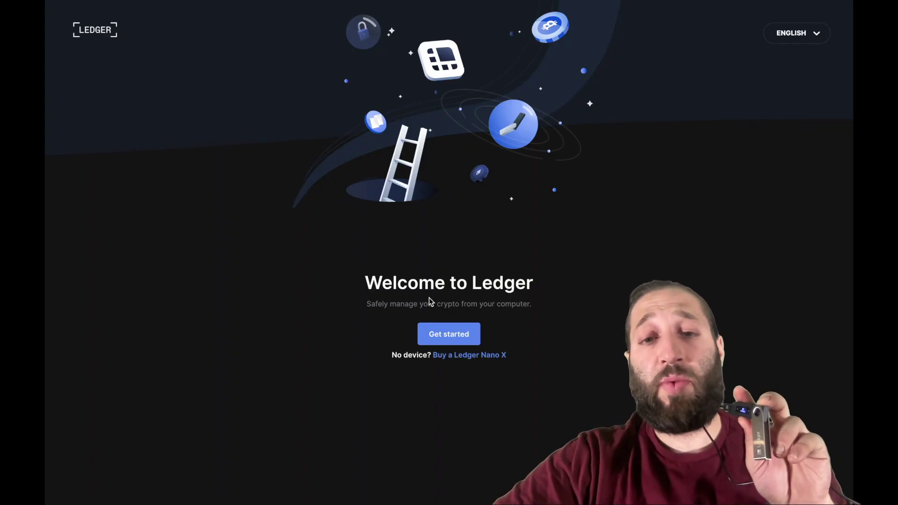
- Get started, accept the terms of service and privacy policy, and enter Ledger Live
{"action": "left_click", "coordinate": [449, 334]}
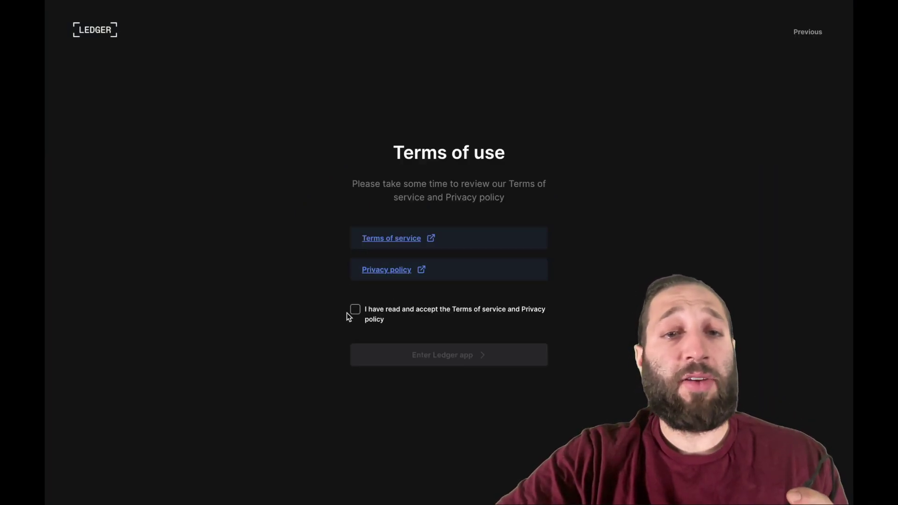
{"action": "left_click", "coordinate": [394, 331]}
{"action": "left_click", "coordinate": [468, 357]}
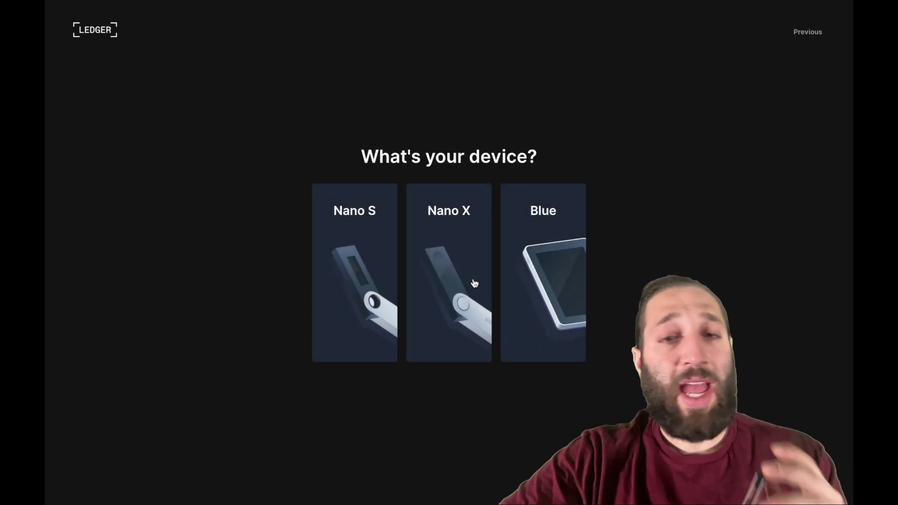
- Connect the already set-up Nano S, pass the box-contents warning, and start adding an account
{"action": "left_click", "coordinate": [373, 262]}
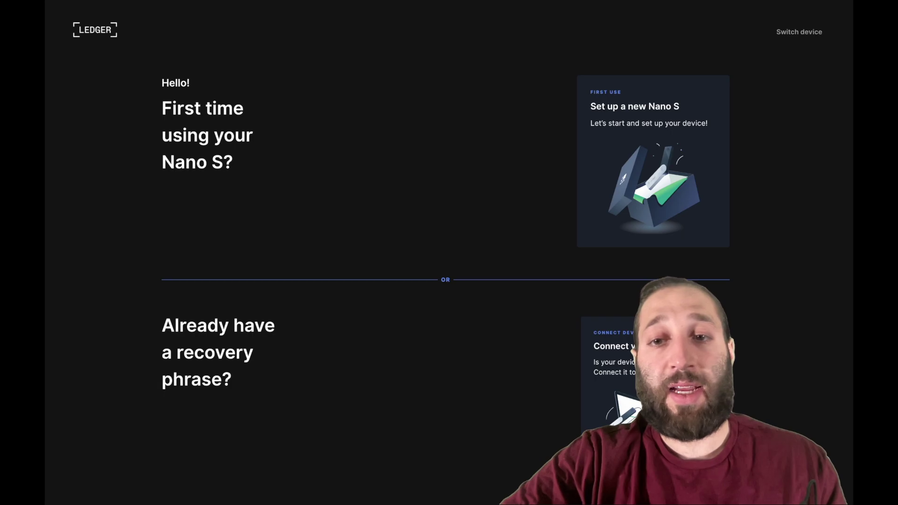
{"action": "left_click", "coordinate": [603, 351]}
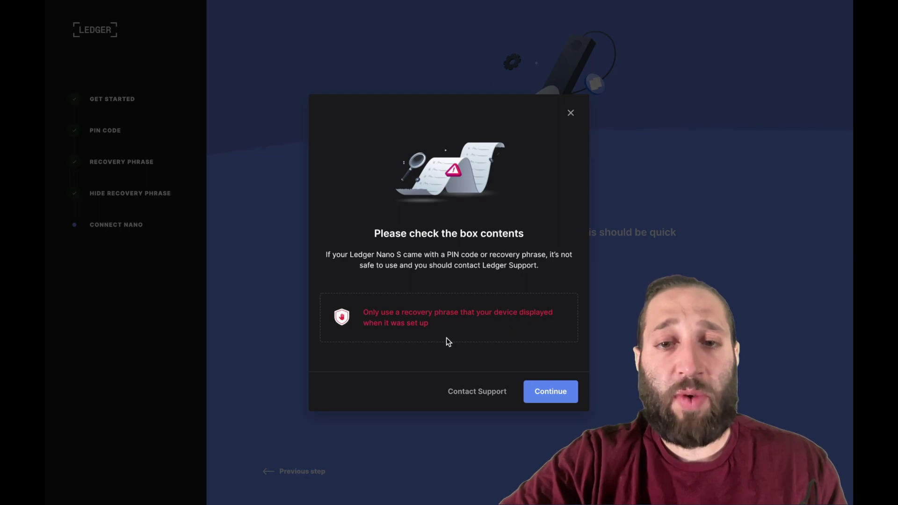
{"action": "left_click", "coordinate": [555, 393]}
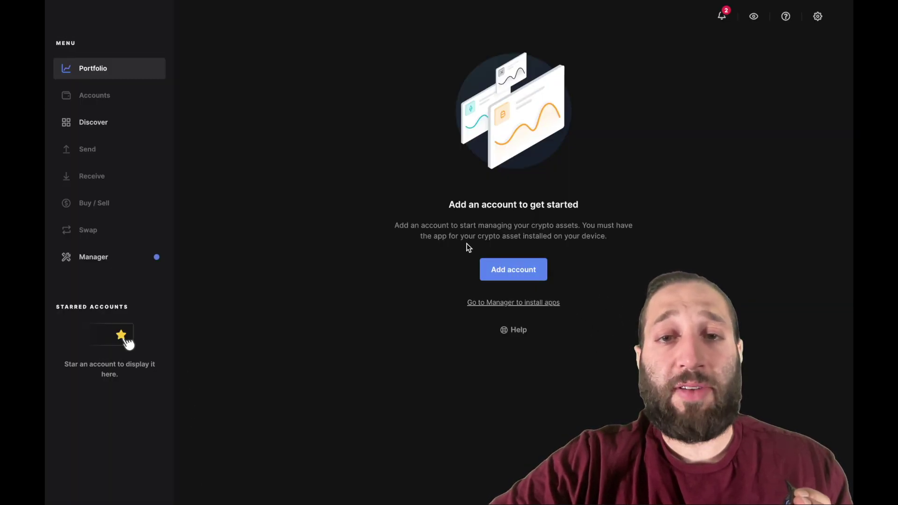
{"action": "left_click", "coordinate": [533, 270]}
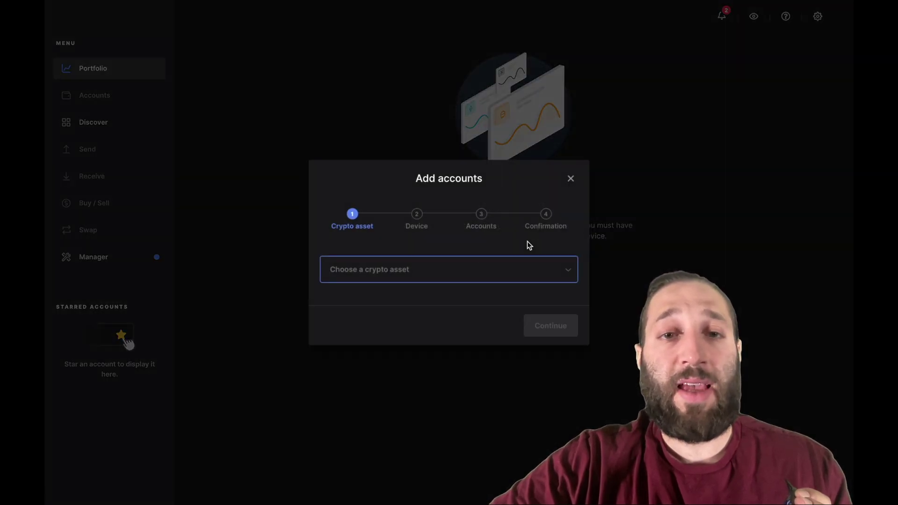
- Choose Bitcoin (BTC) as the crypto asset and continue to the device step
{"action": "left_click", "coordinate": [452, 266]}
{"action": "left_click", "coordinate": [400, 301]}
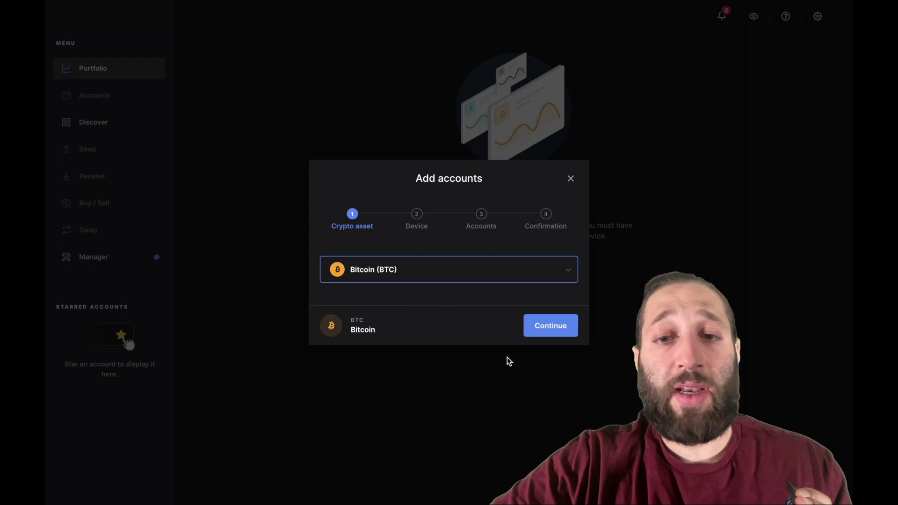
{"action": "left_click", "coordinate": [550, 331]}
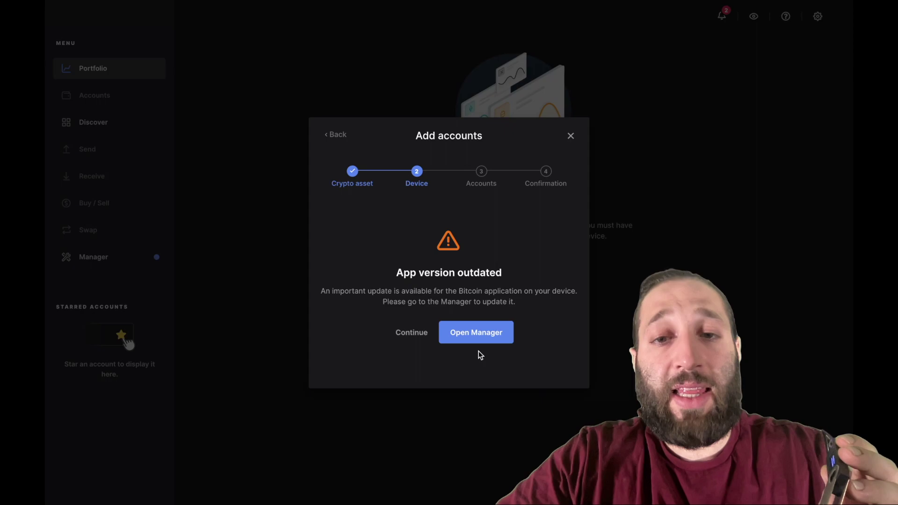
- Start the Nano S firmware update from Manager, confirming the recovery phrase is on hand
{"action": "left_click", "coordinate": [484, 333]}
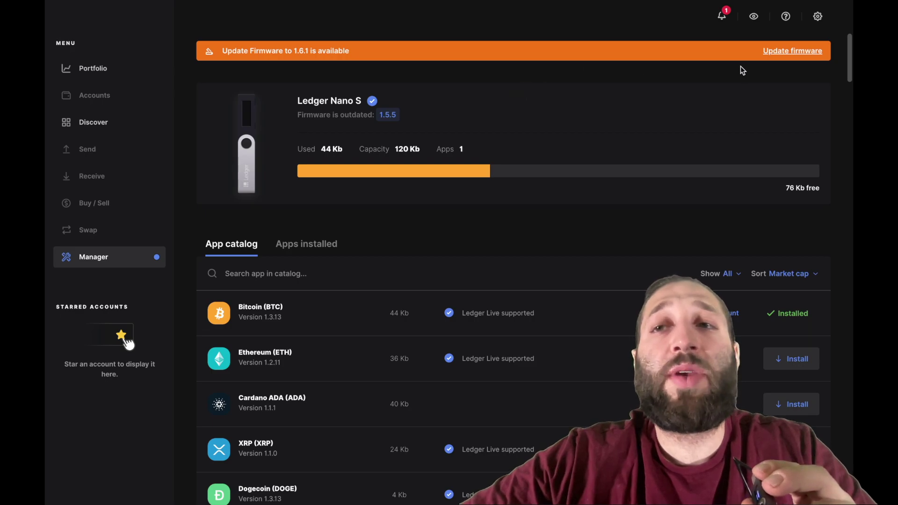
{"action": "left_click", "coordinate": [791, 51]}
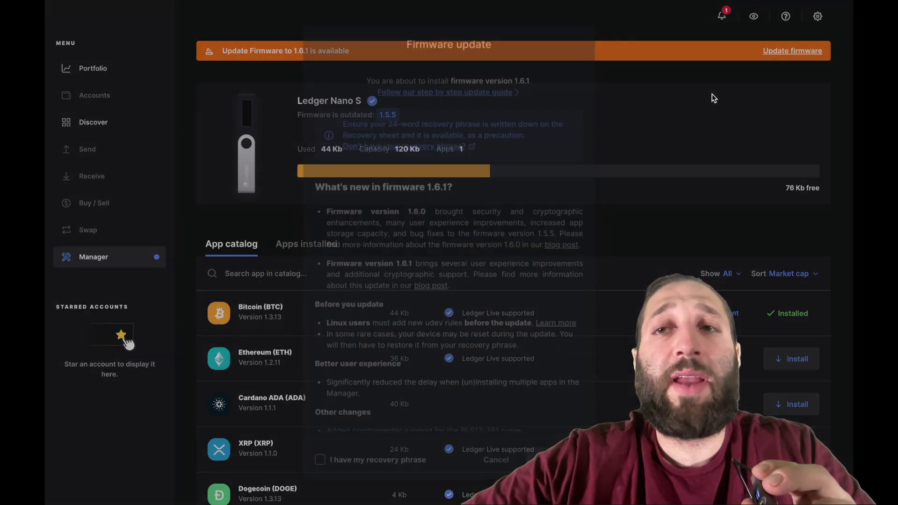
{"action": "scroll", "coordinate": [449, 262], "scroll_direction": "down", "scroll_amount": 1}
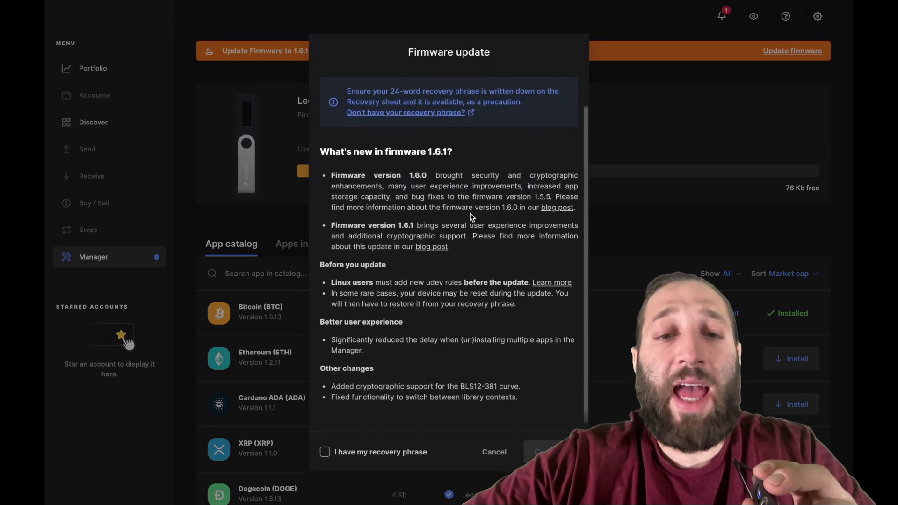
{"action": "left_click", "coordinate": [378, 452]}
{"action": "left_click", "coordinate": [543, 452]}
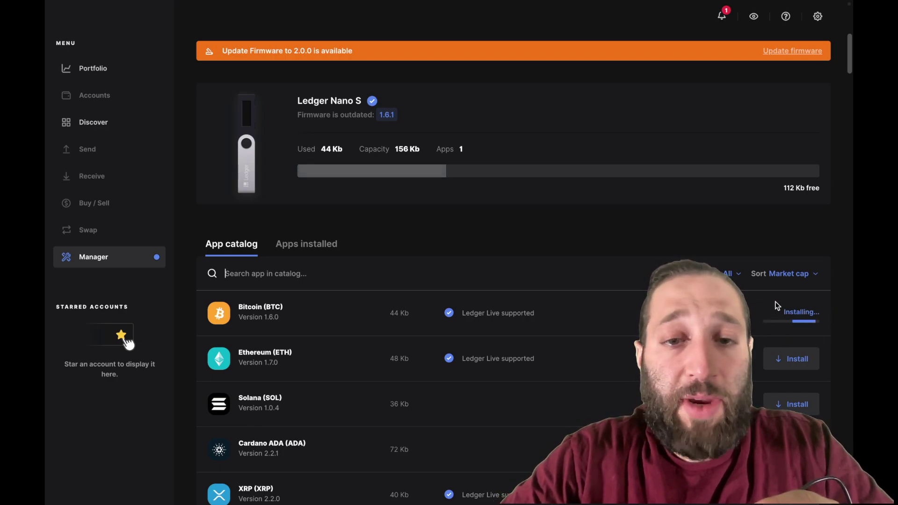
- Let Bitcoin 1.6.0 finish installing, then return to the Portfolio page
{"action": "scroll", "coordinate": [770, 301], "scroll_direction": "down", "scroll_amount": 1}
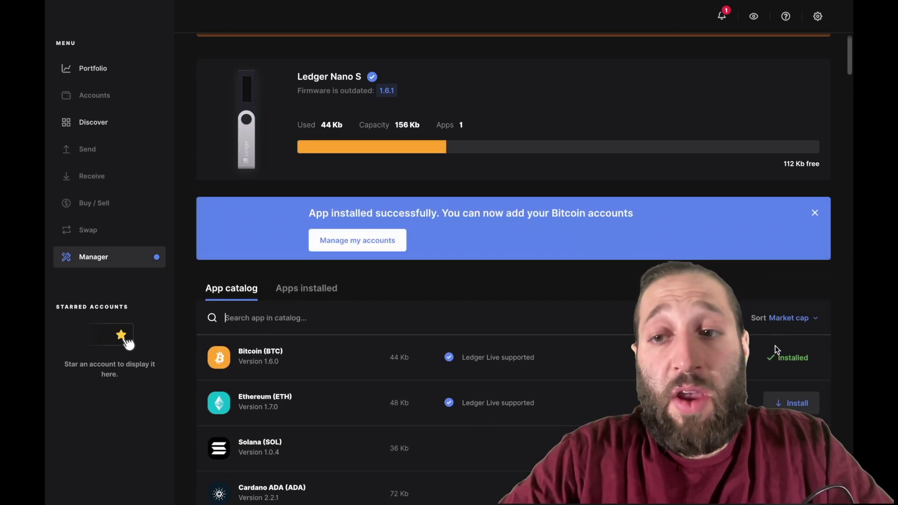
{"action": "left_click", "coordinate": [107, 71]}
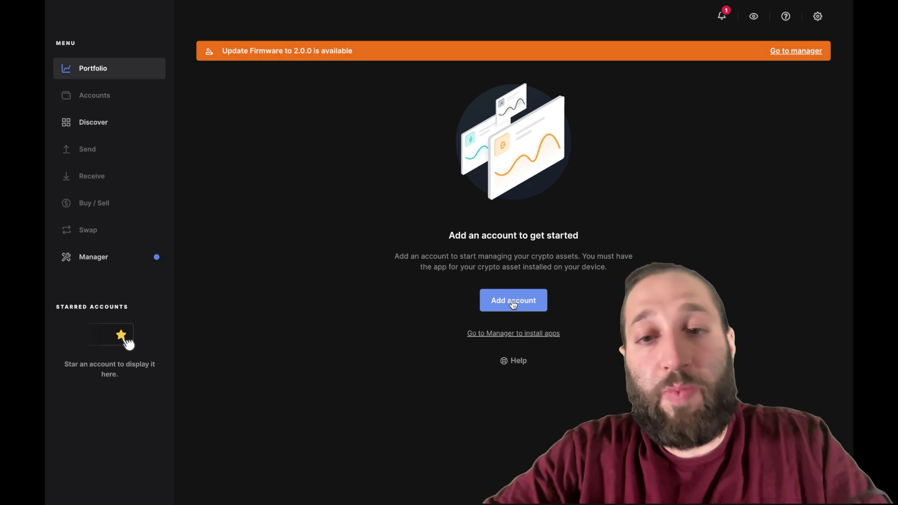
- Add a Bitcoin (BTC) account named Bitcoin 1, confirming it on the device
{"action": "left_click", "coordinate": [535, 309]}
{"action": "left_click", "coordinate": [472, 271]}
{"action": "left_click", "coordinate": [443, 301]}
{"action": "left_click", "coordinate": [546, 333]}
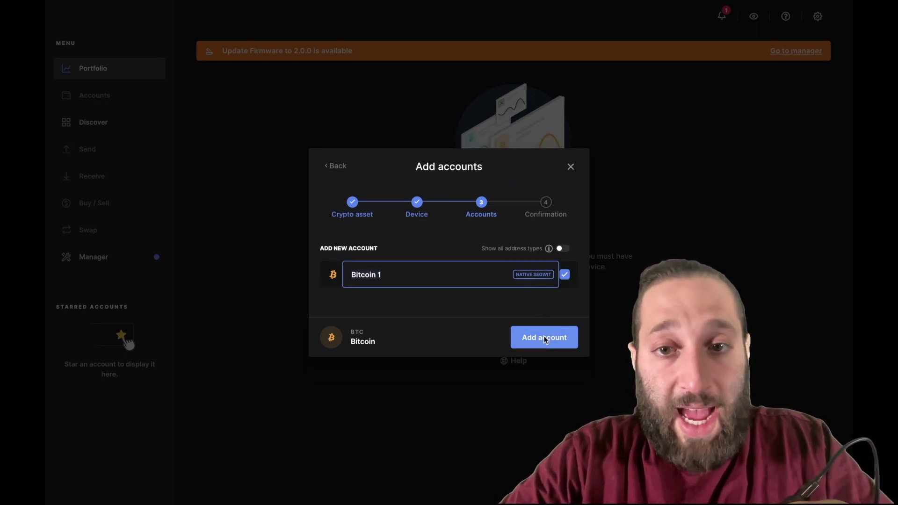
{"action": "left_click", "coordinate": [546, 338]}
{"action": "left_click", "coordinate": [556, 369]}
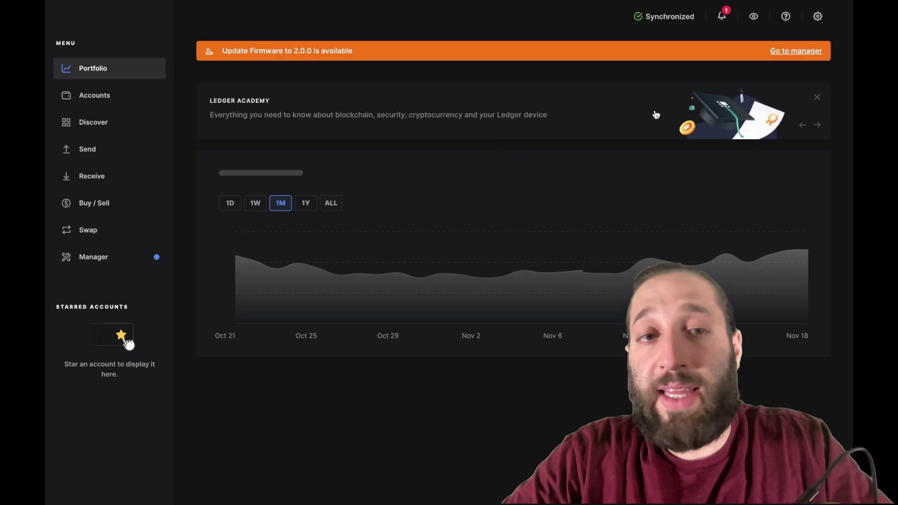
{"action": "left_click", "coordinate": [792, 58]}
- From the Bitcoin 1 account page, start receiving Bitcoin with Bitcoin 1 as the credited account
{"action": "left_click", "coordinate": [100, 91]}
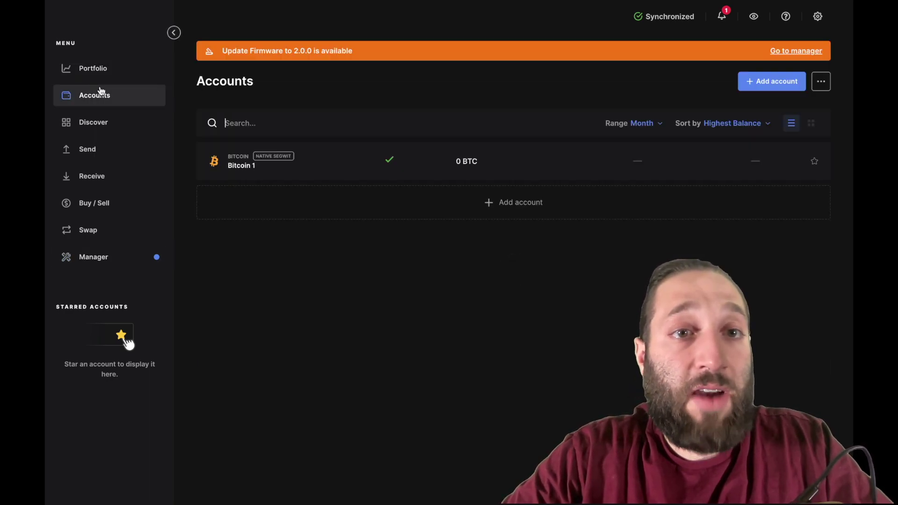
{"action": "left_click", "coordinate": [331, 172]}
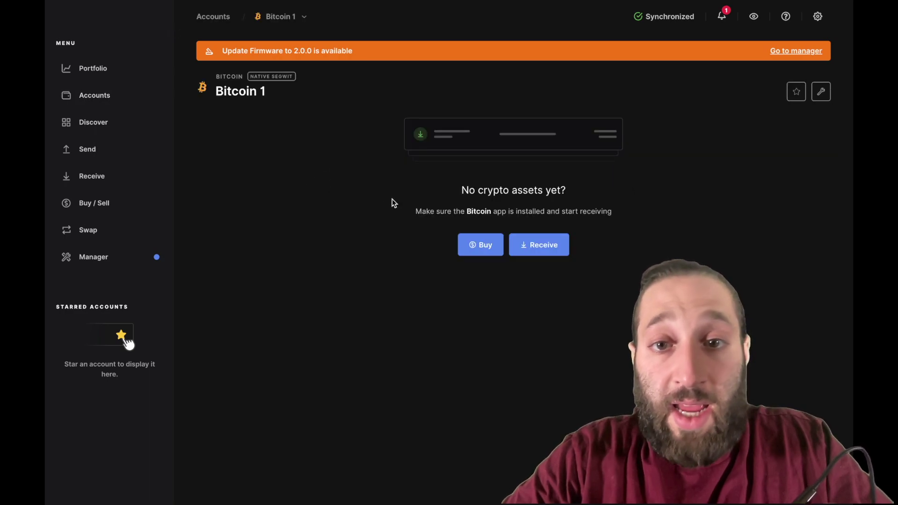
{"action": "left_click", "coordinate": [524, 252]}
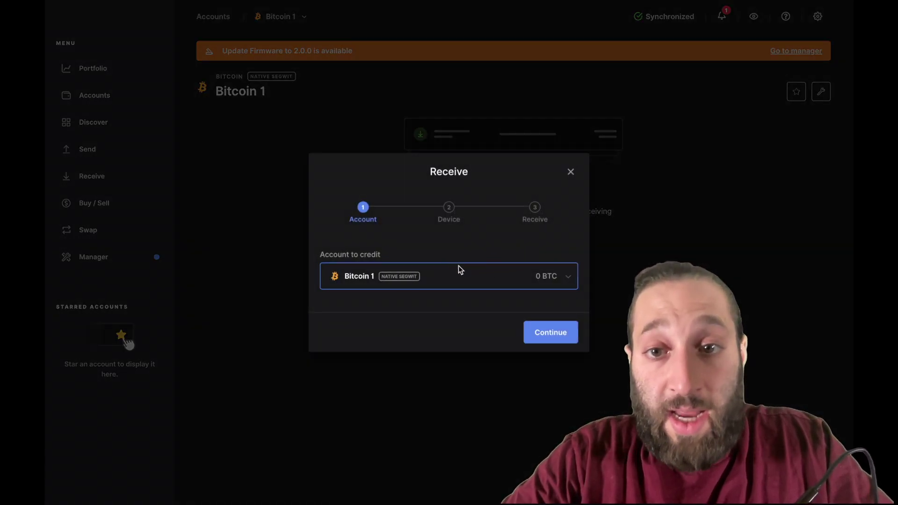
{"action": "left_click", "coordinate": [499, 284]}
{"action": "left_click", "coordinate": [482, 304]}
{"action": "left_click", "coordinate": [540, 331]}
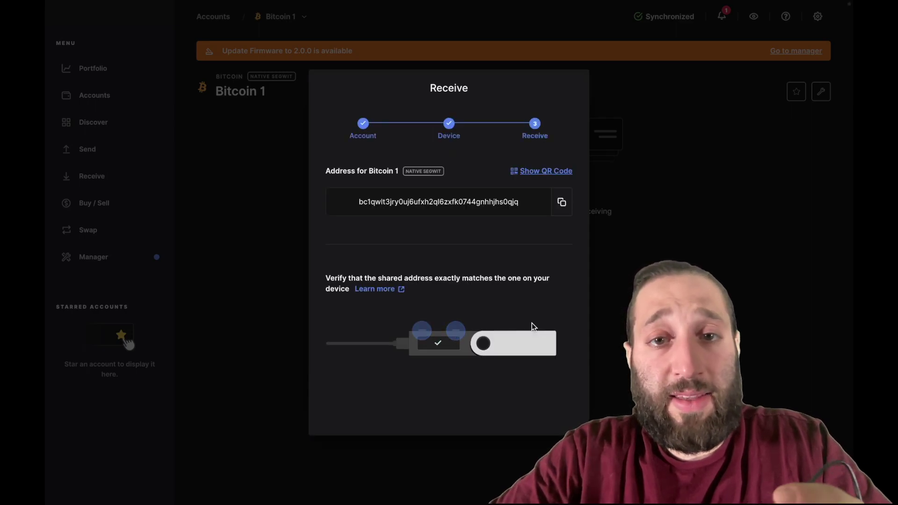
- Show the receive address as a QR code, finish, and return to Portfolio
{"action": "left_click", "coordinate": [527, 174]}
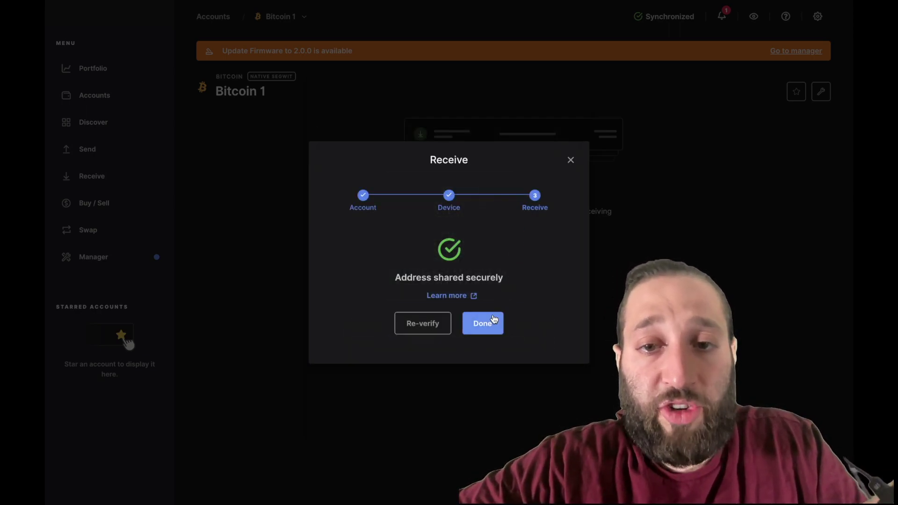
{"action": "left_click", "coordinate": [492, 323]}
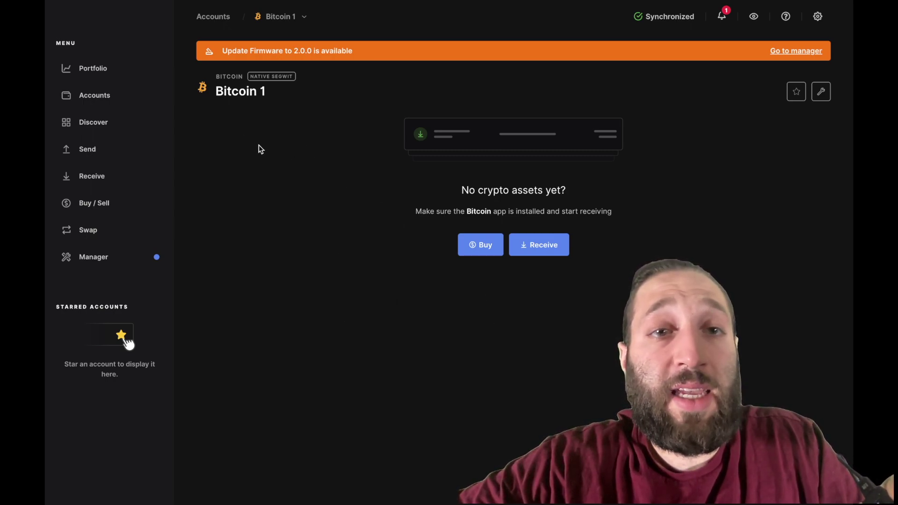
{"action": "left_click", "coordinate": [112, 69]}
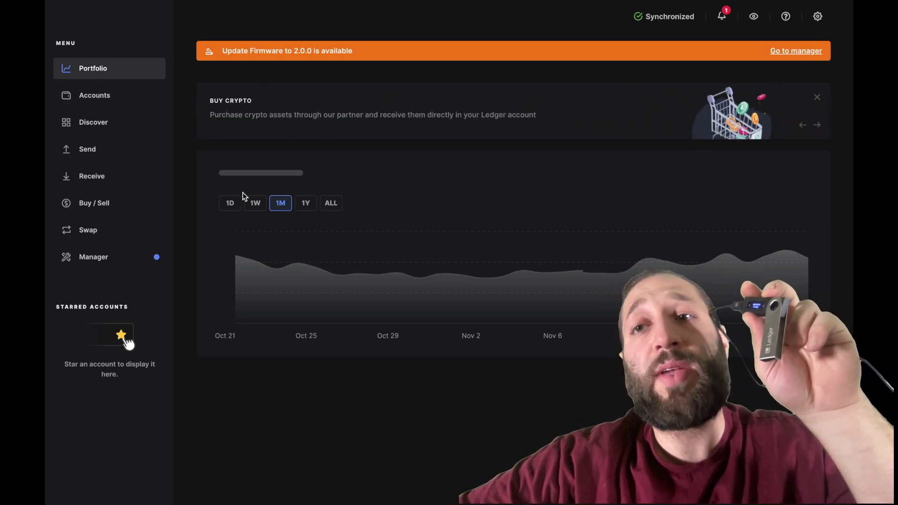
- Browse the supported crypto assets in Add account, then cancel without adding one
{"action": "left_click", "coordinate": [127, 99]}
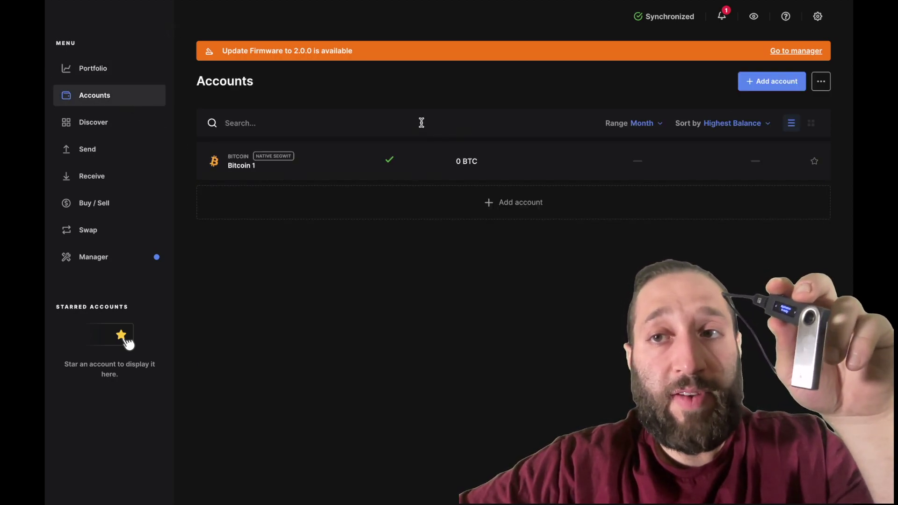
{"action": "left_click", "coordinate": [761, 78]}
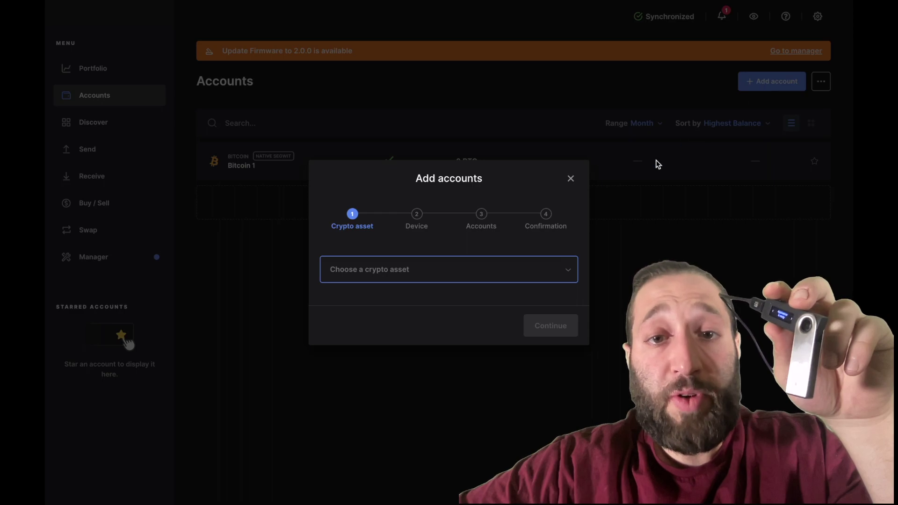
{"action": "left_click", "coordinate": [449, 272]}
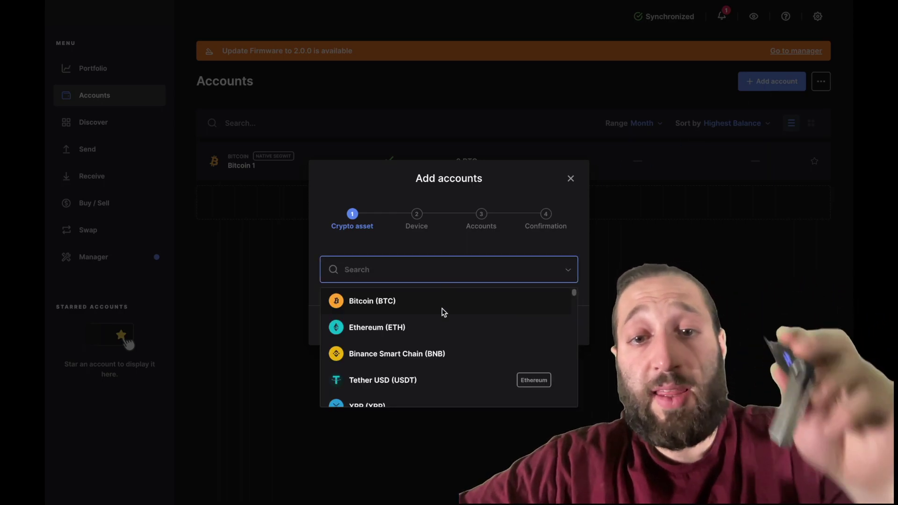
{"action": "scroll", "coordinate": [442, 309], "scroll_direction": "down", "scroll_amount": 1}
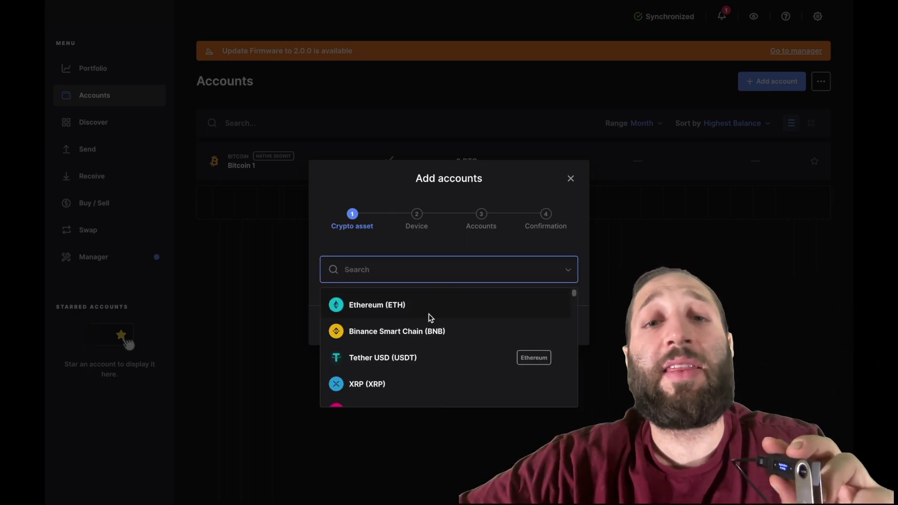
{"action": "scroll", "coordinate": [429, 314], "scroll_direction": "down", "scroll_amount": 1}
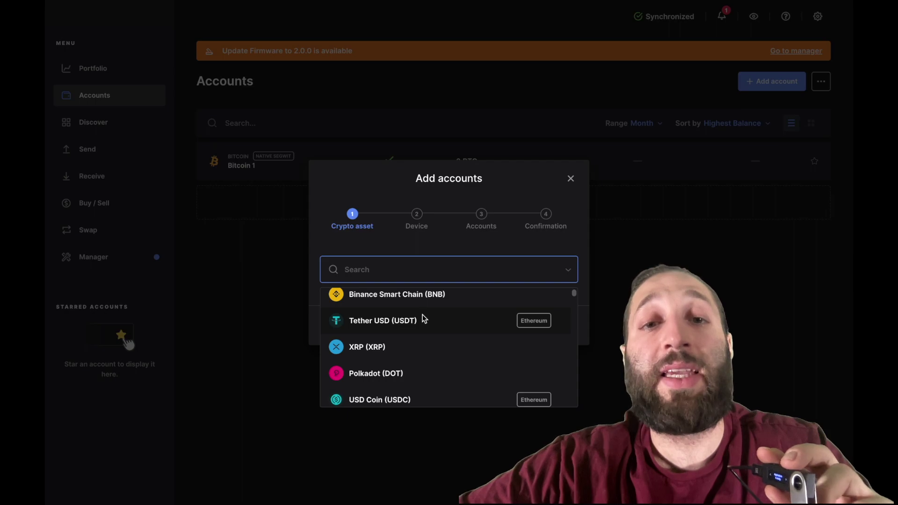
{"action": "scroll", "coordinate": [424, 318], "scroll_direction": "down", "scroll_amount": 3}
{"action": "scroll", "coordinate": [422, 316], "scroll_direction": "down", "scroll_amount": 12}
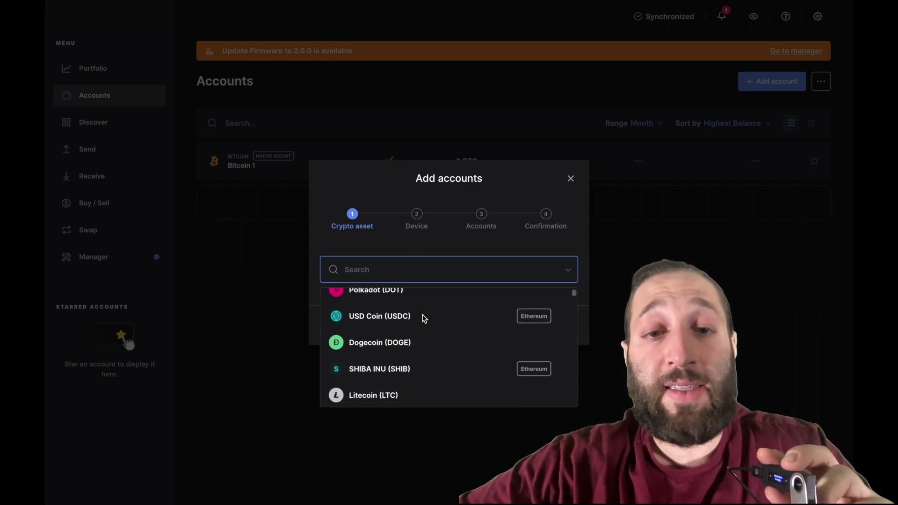
{"action": "scroll", "coordinate": [422, 315], "scroll_direction": "down", "scroll_amount": 12}
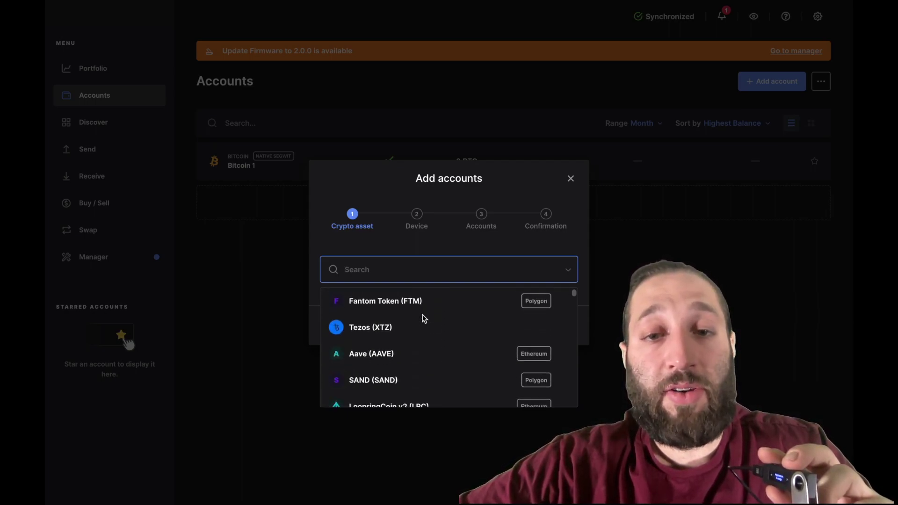
{"action": "scroll", "coordinate": [424, 319], "scroll_direction": "down", "scroll_amount": 12}
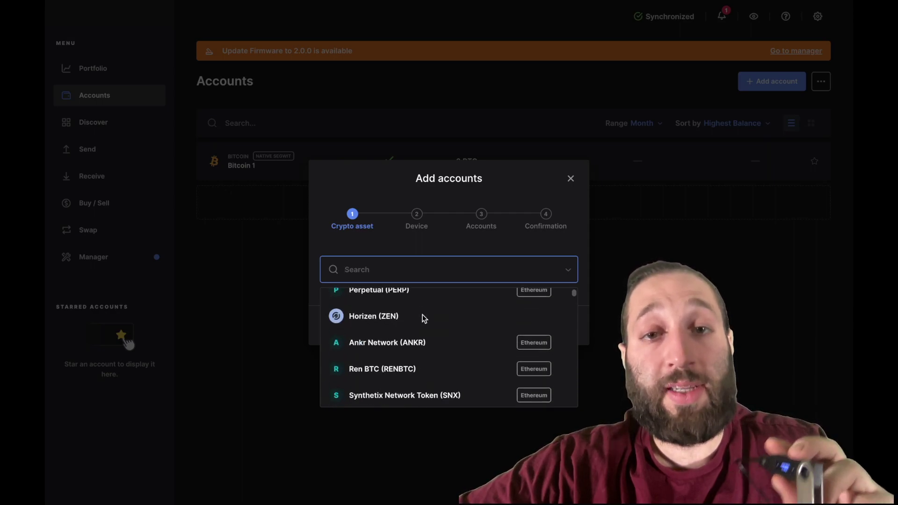
{"action": "scroll", "coordinate": [423, 317], "scroll_direction": "down", "scroll_amount": 9}
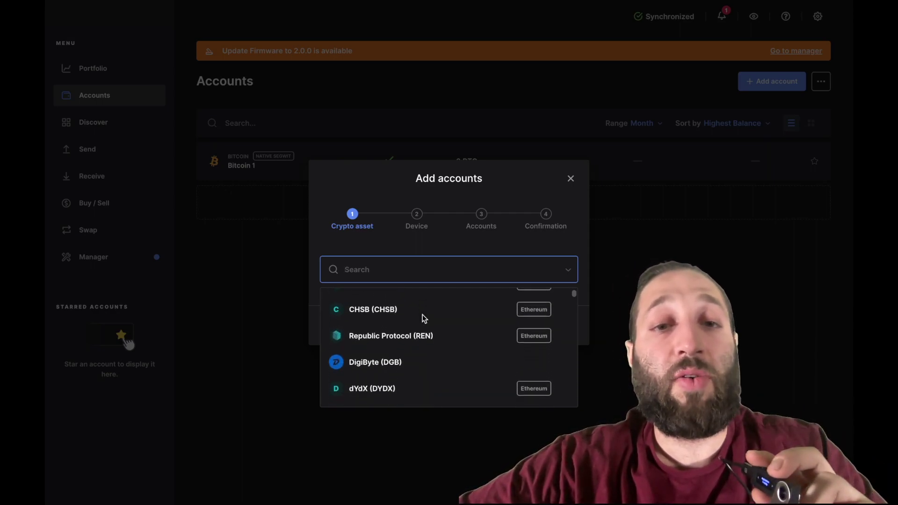
{"action": "left_click", "coordinate": [276, 267]}
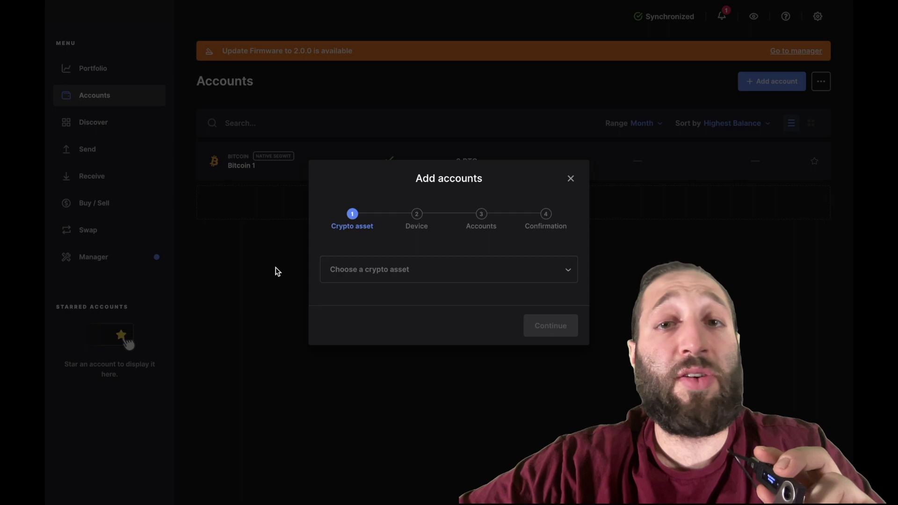
{"action": "left_click", "coordinate": [276, 228]}
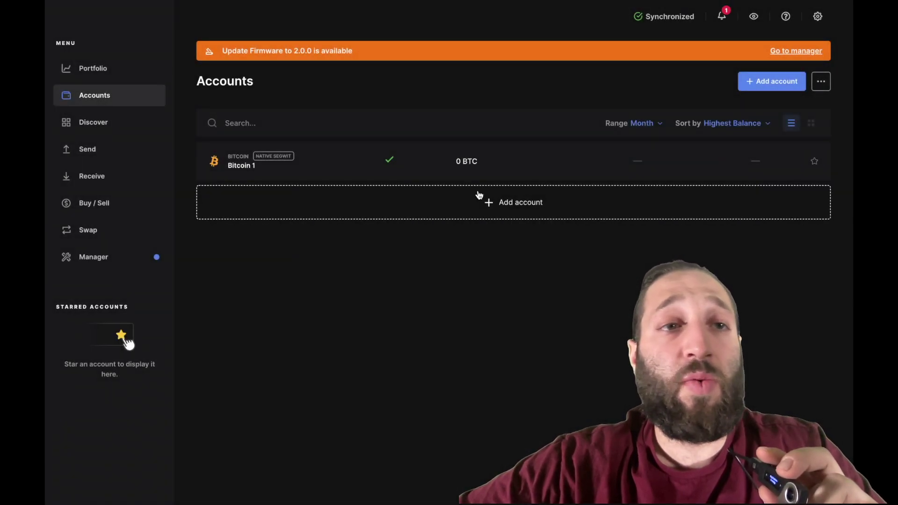
- View the Bitcoin 1 account, showing its 0.00013849 BTC received balance
{"action": "left_click", "coordinate": [120, 71]}
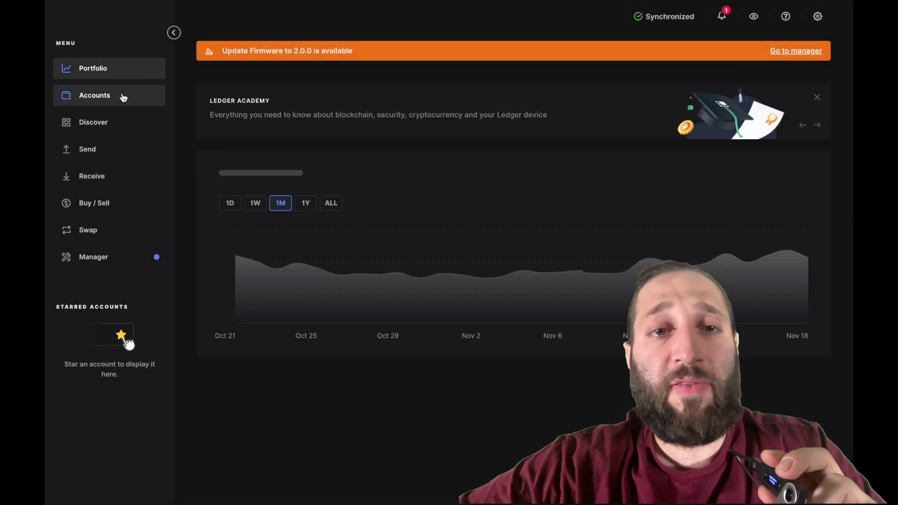
{"action": "left_click", "coordinate": [120, 95]}
{"action": "left_click", "coordinate": [354, 174]}
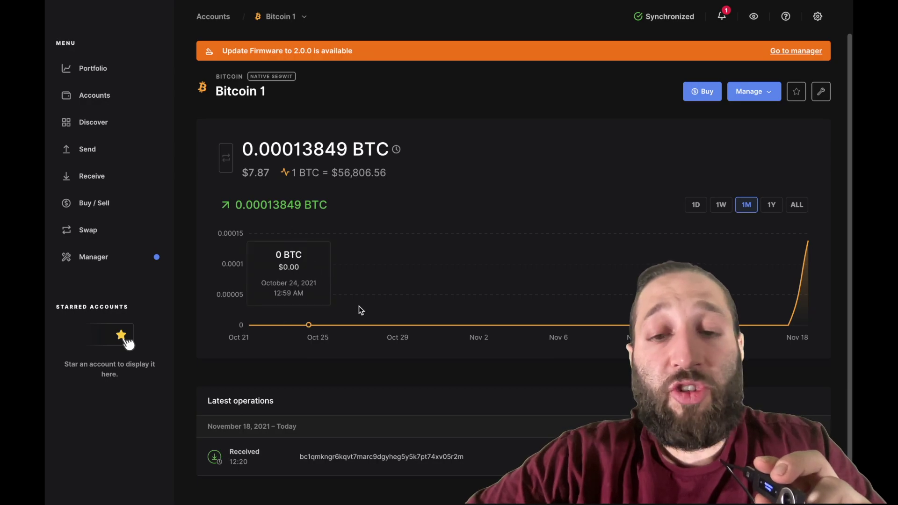
{"action": "mouse_move", "coordinate": [514, 501]}
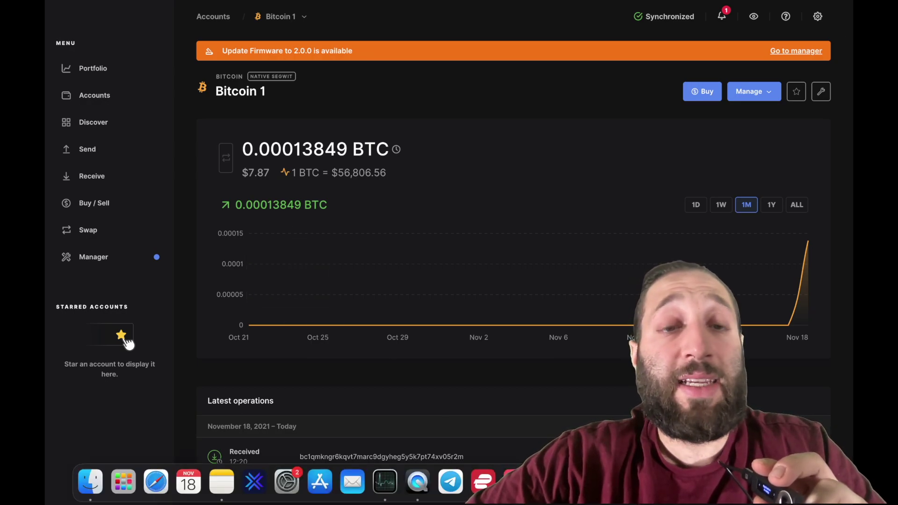
- Switch to the browser and unlock MetaMask with the wallet password
{"action": "key", "text": "ctrl+Left"}
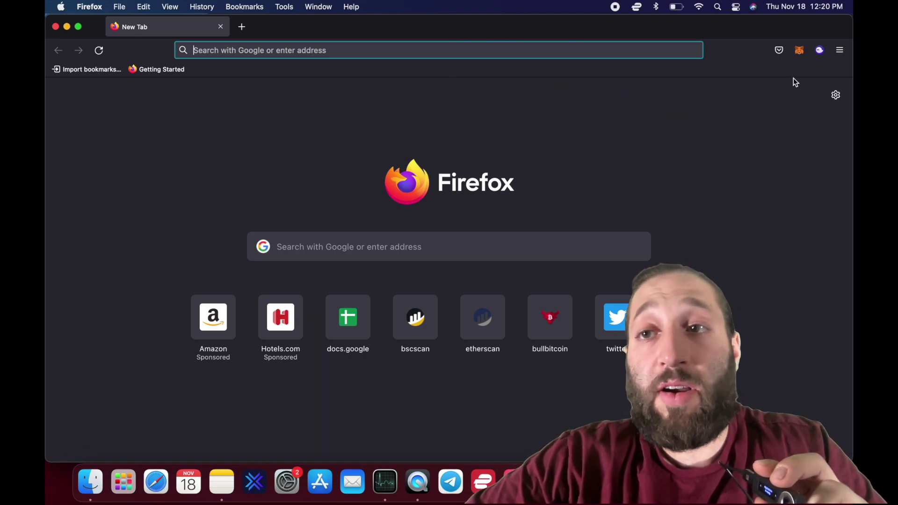
{"action": "left_click", "coordinate": [799, 50]}
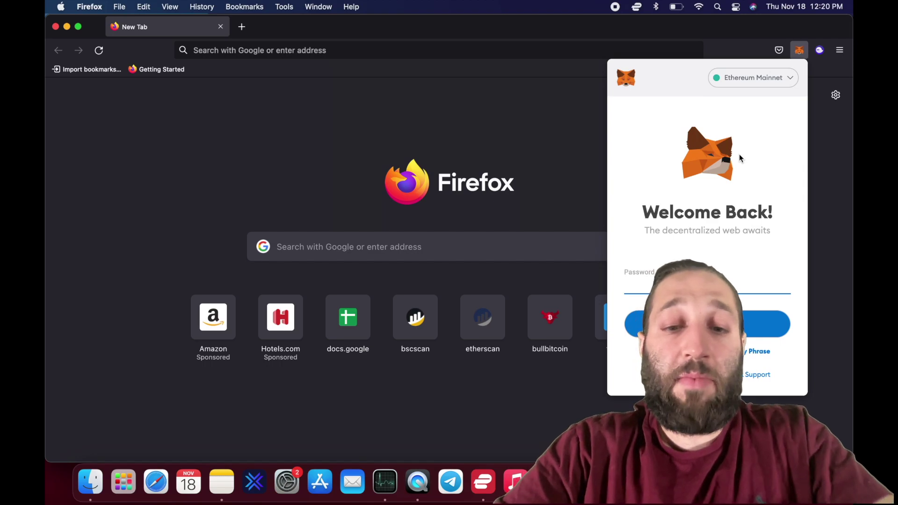
{"action": "type", "text": "••••••••••"}
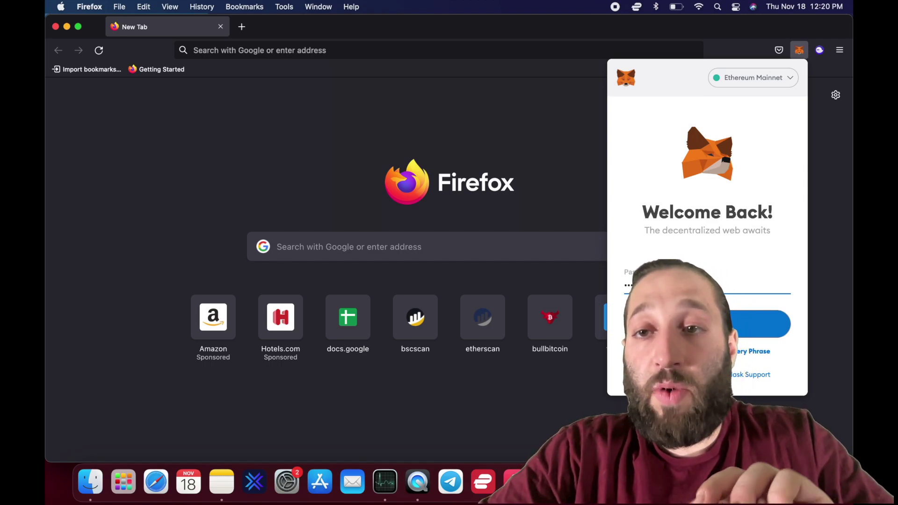
{"action": "key", "text": "Return"}
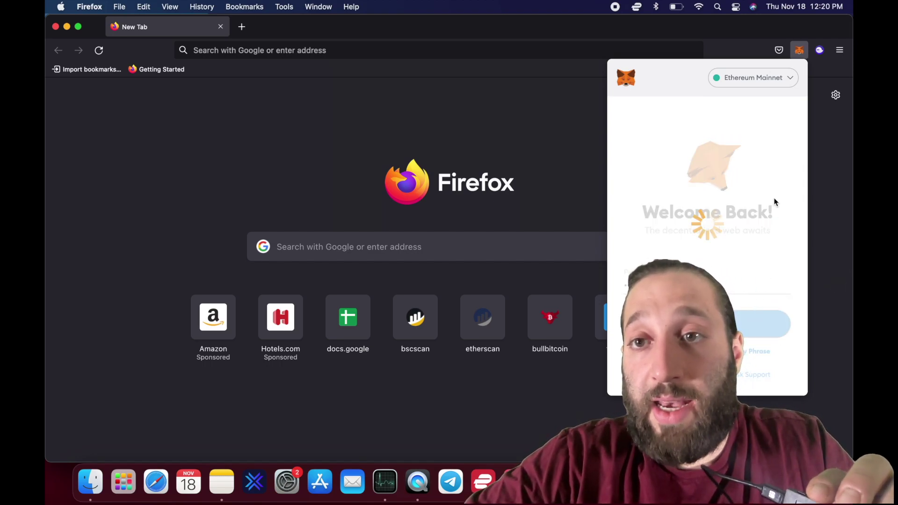
- Connect a hardware wallet in MetaMask, selecting Ledger and continuing to search for it
{"action": "left_click", "coordinate": [781, 87]}
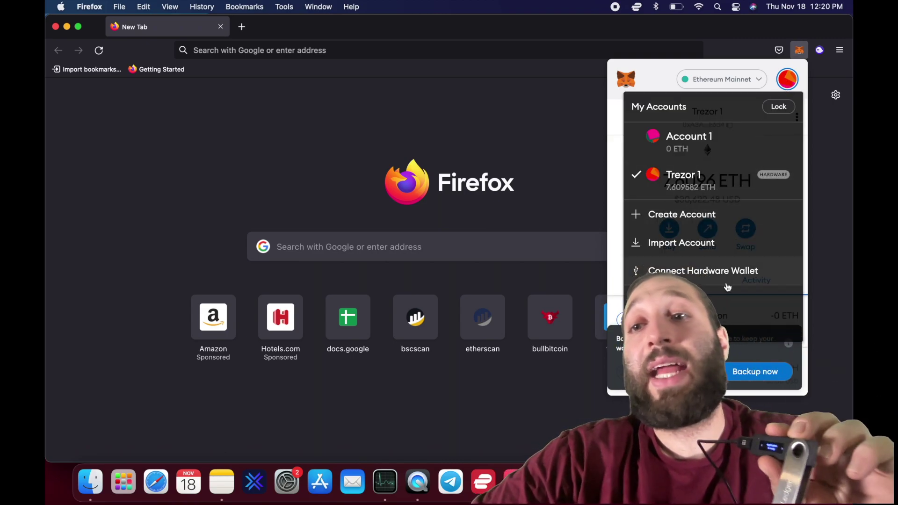
{"action": "left_click", "coordinate": [727, 283]}
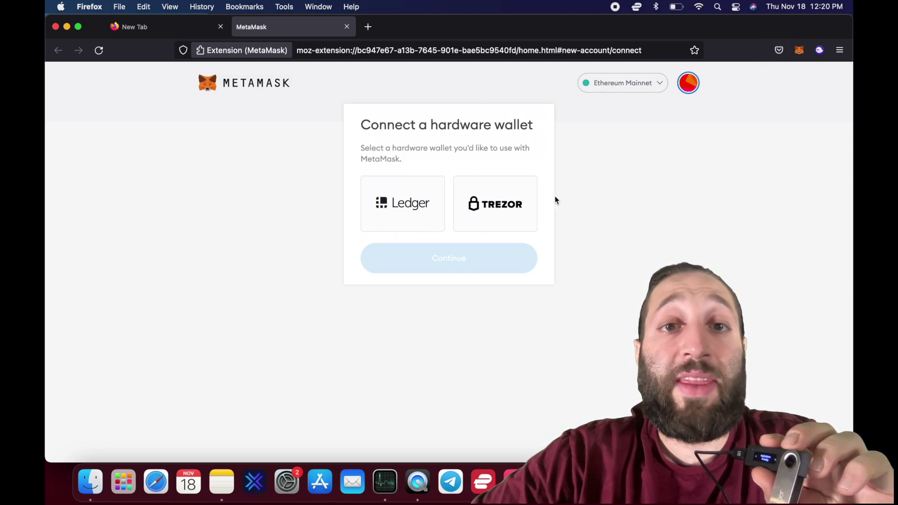
{"action": "left_click", "coordinate": [395, 228]}
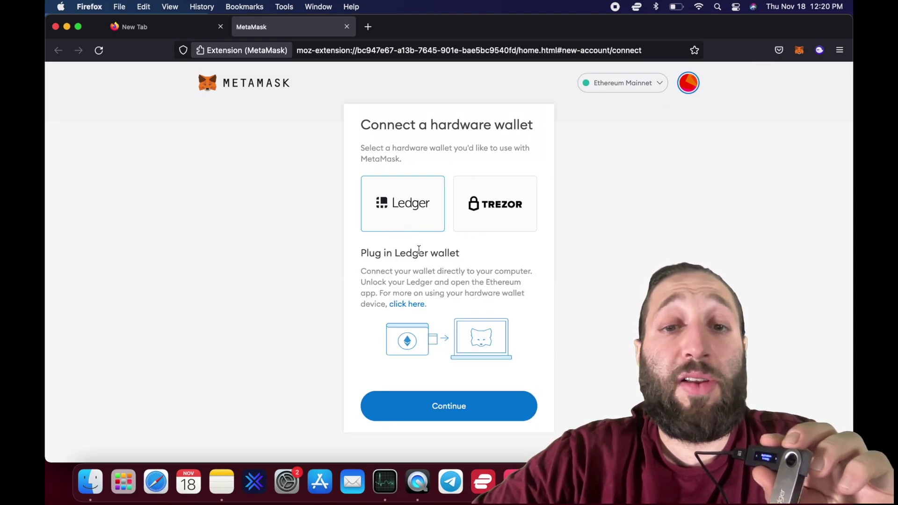
{"action": "left_click", "coordinate": [459, 406]}
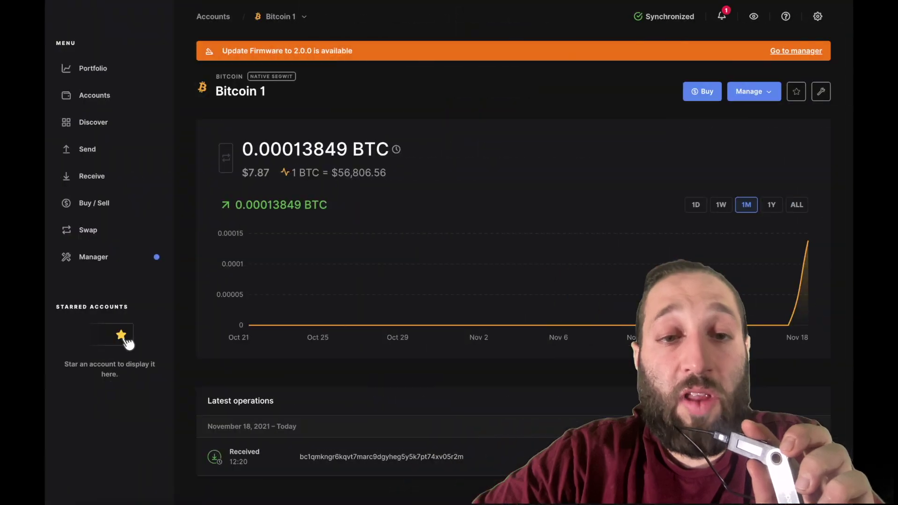
- Add an Ethereum (ETH) account, Ethereum 1 with 0 ETH, and view its account page
{"action": "left_click", "coordinate": [76, 99]}
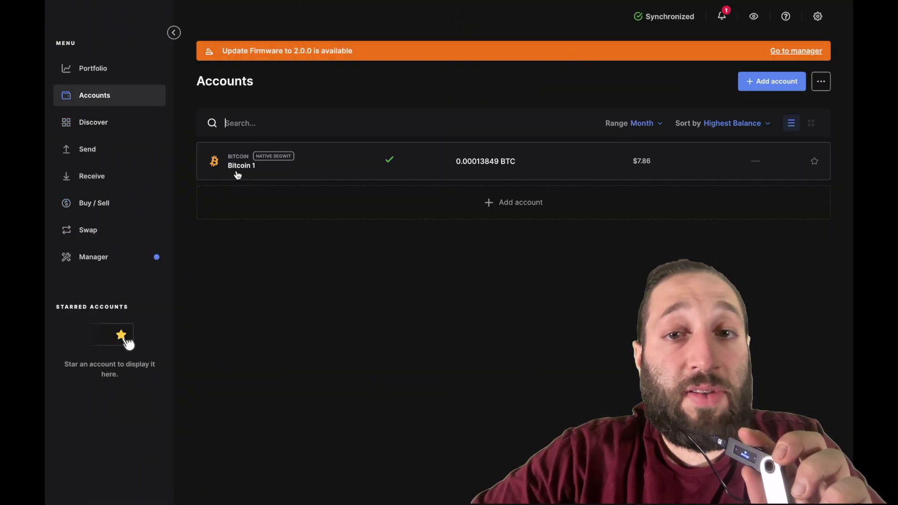
{"action": "left_click", "coordinate": [414, 208]}
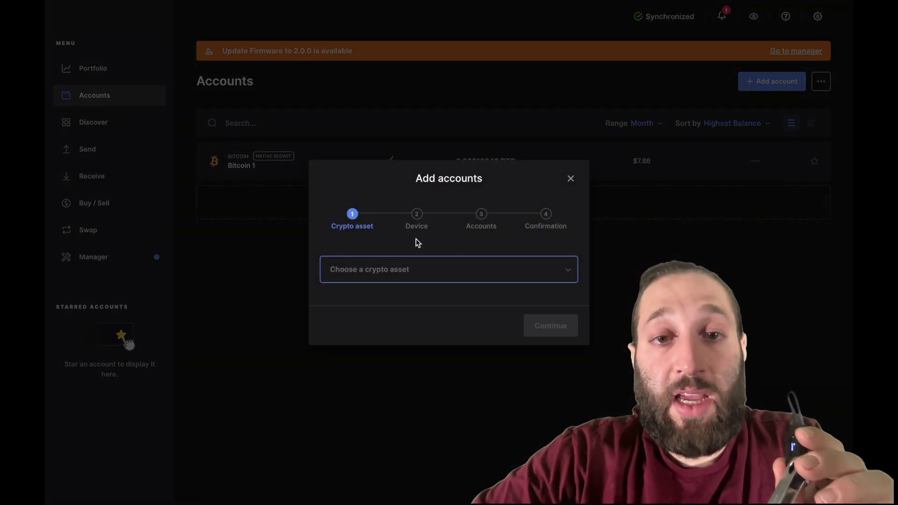
{"action": "left_click", "coordinate": [419, 271]}
{"action": "left_click", "coordinate": [404, 331]}
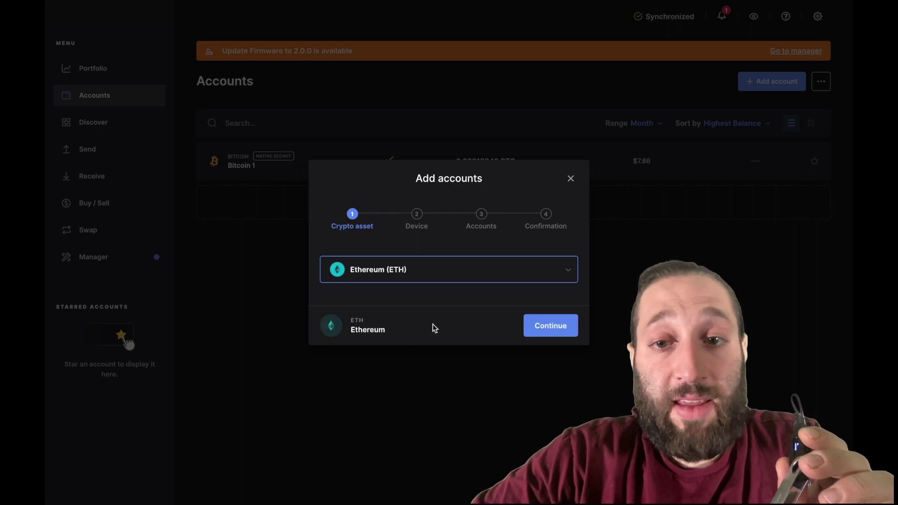
{"action": "left_click", "coordinate": [534, 338]}
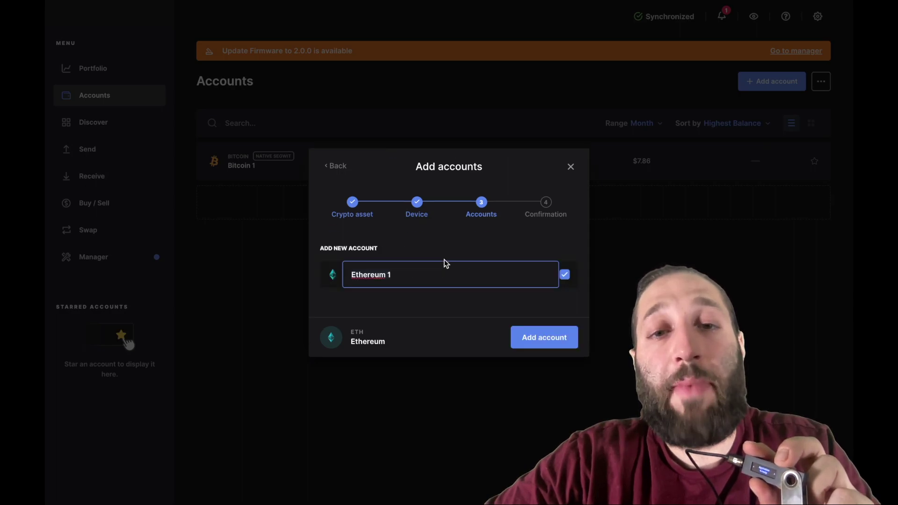
{"action": "left_click", "coordinate": [538, 333]}
{"action": "left_click", "coordinate": [557, 368]}
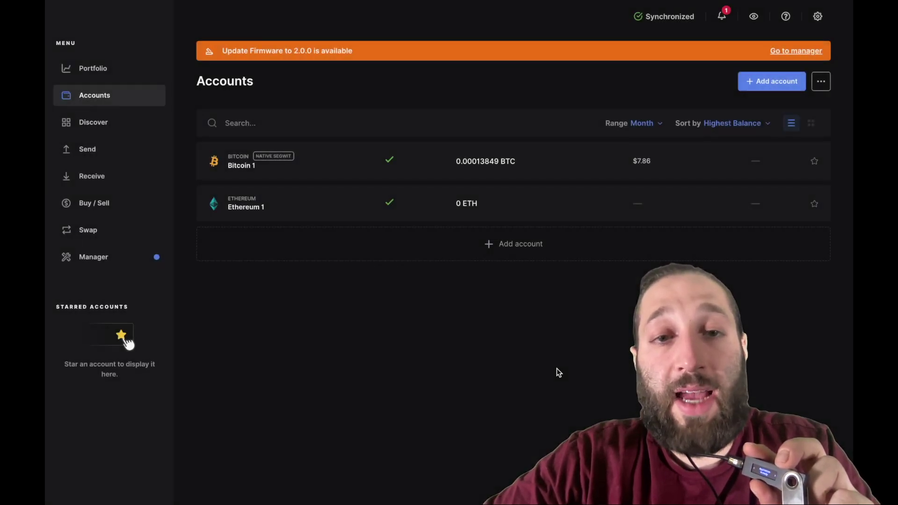
{"action": "left_click", "coordinate": [473, 210]}
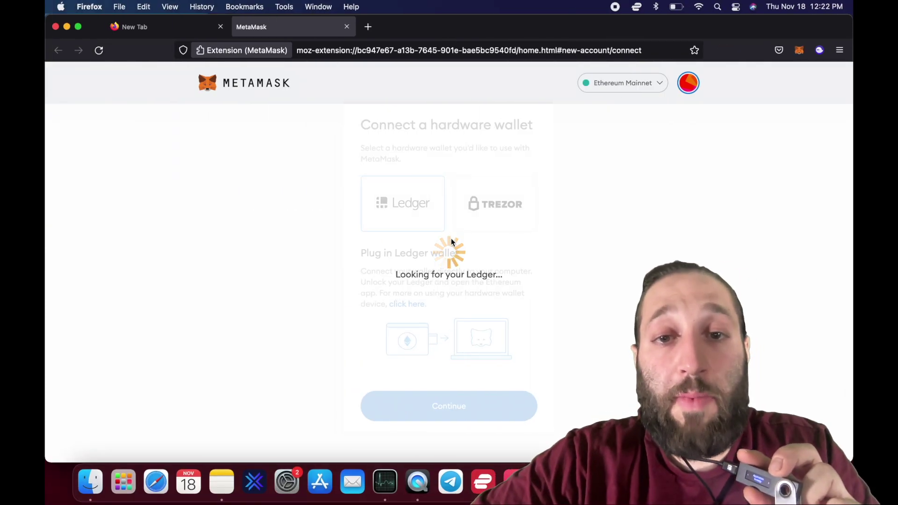
- In the MetaMask popup's account list, start connecting a hardware wallet
{"action": "left_click", "coordinate": [465, 50]}
{"action": "key", "text": "Escape"}
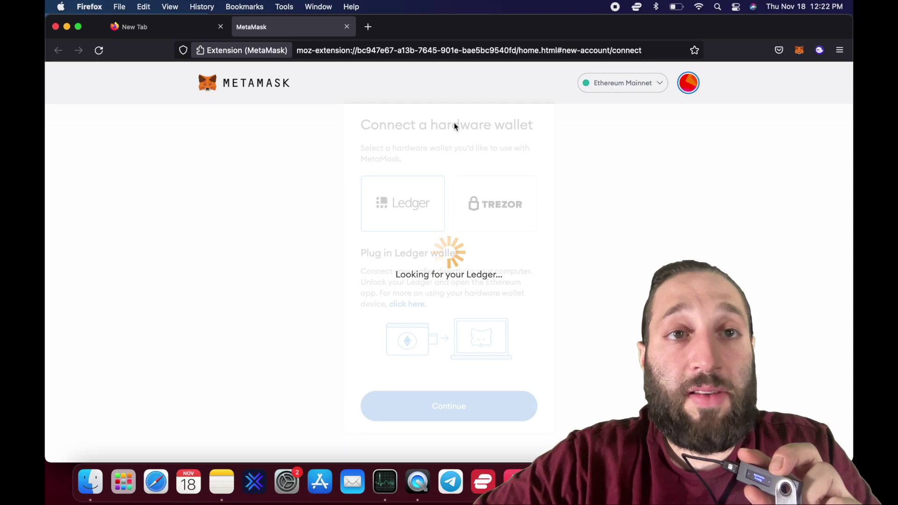
{"action": "left_click", "coordinate": [800, 50]}
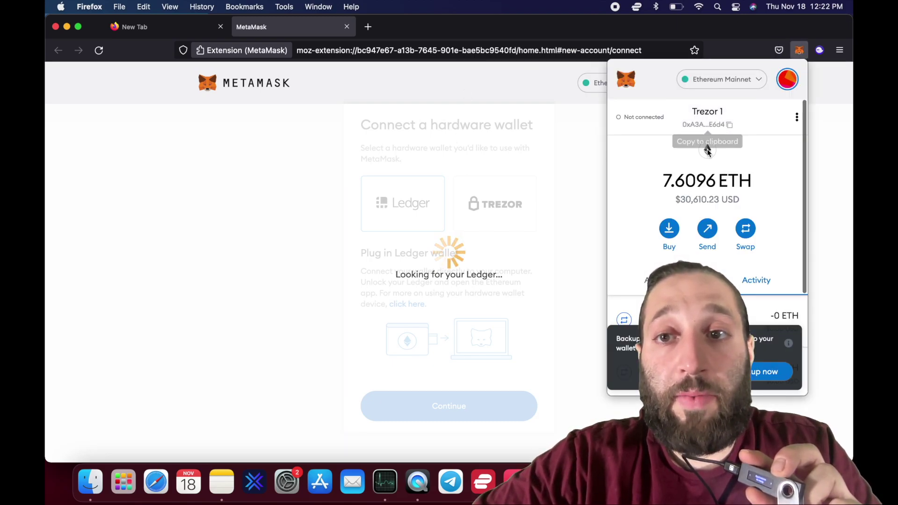
{"action": "left_click", "coordinate": [788, 79]}
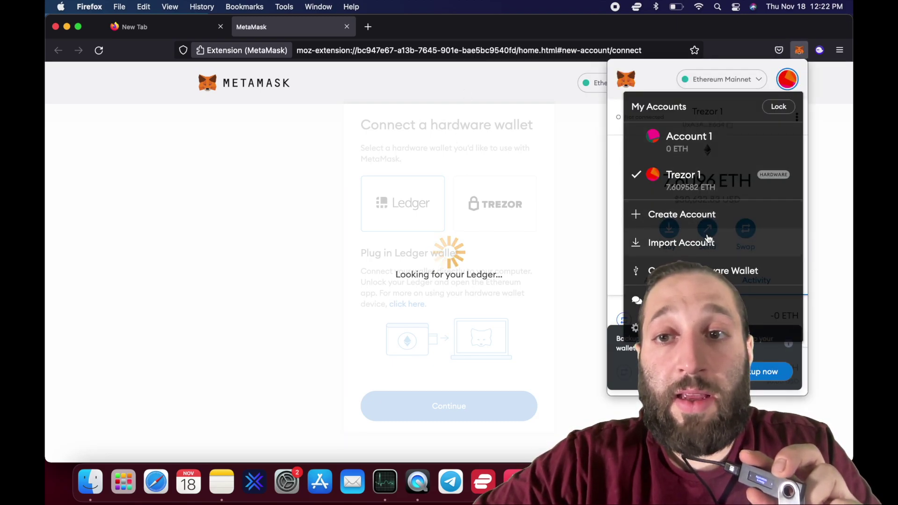
{"action": "left_click", "coordinate": [706, 270]}
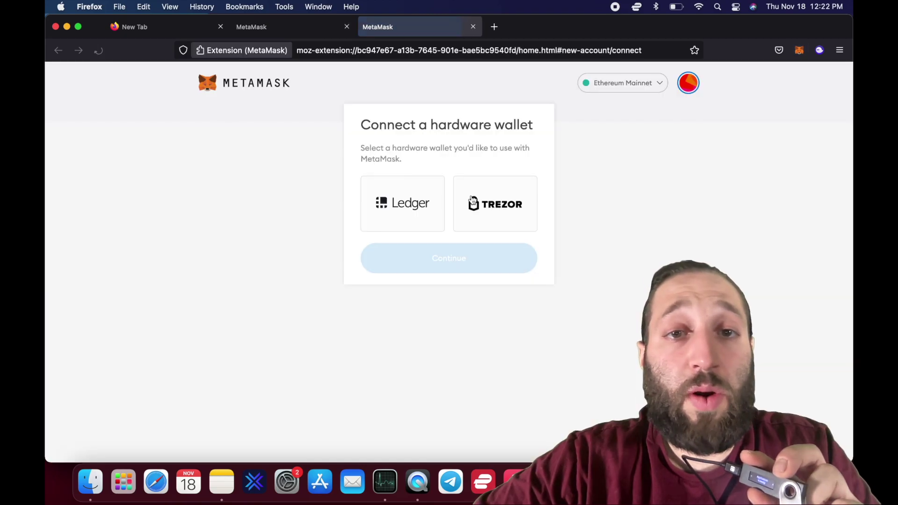
- Choose Ledger and import its first account, which appears as Ledger 1 with 0 ETH
{"action": "left_click", "coordinate": [417, 206]}
{"action": "left_click", "coordinate": [347, 27]}
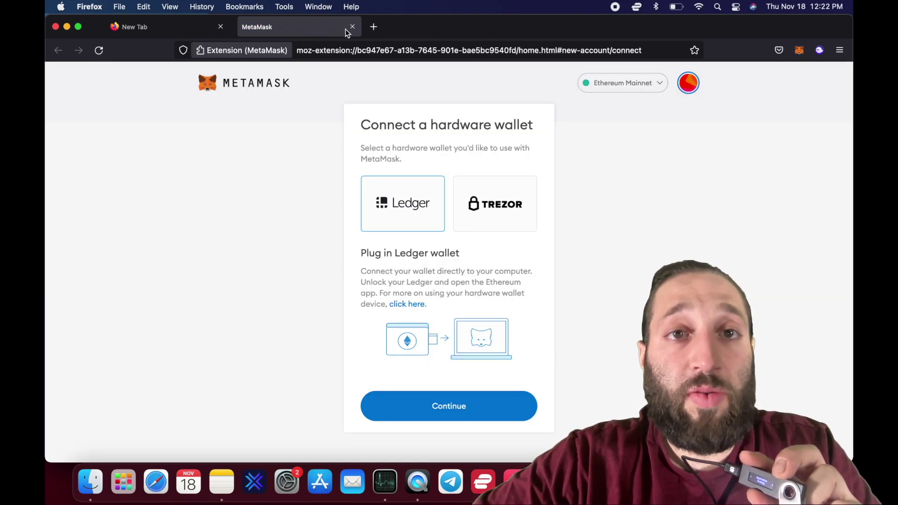
{"action": "left_click", "coordinate": [417, 402]}
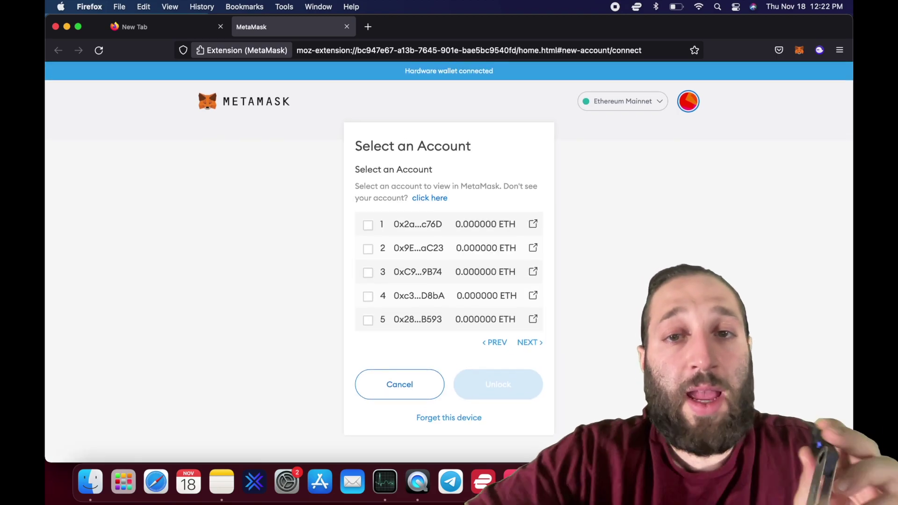
{"action": "left_click", "coordinate": [369, 228]}
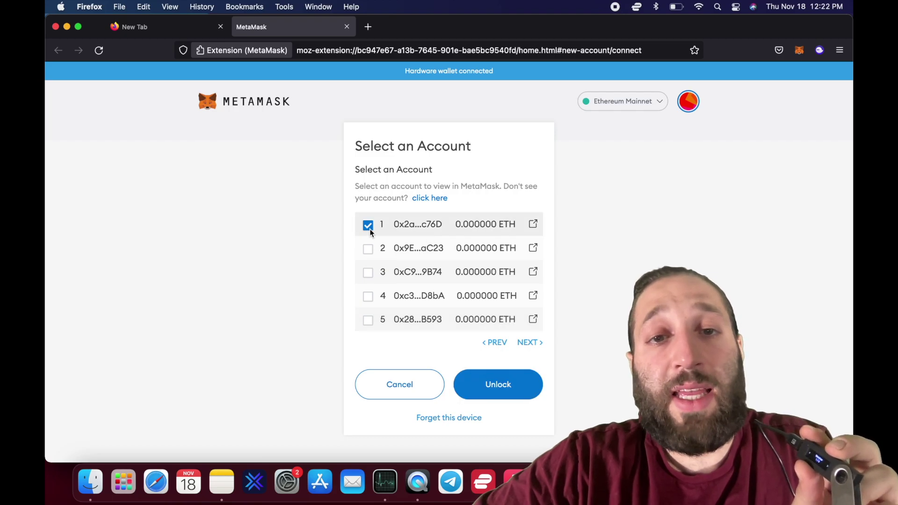
{"action": "left_click", "coordinate": [519, 387]}
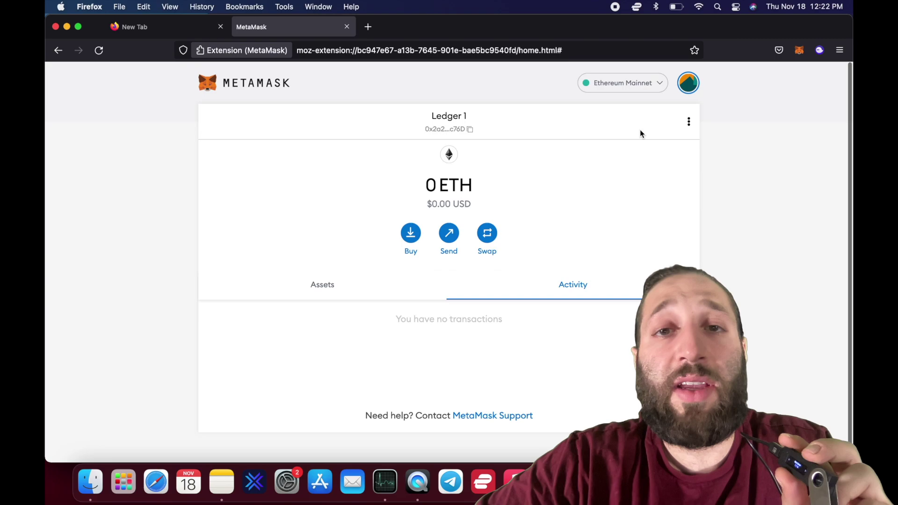
{"action": "left_click", "coordinate": [689, 83]}
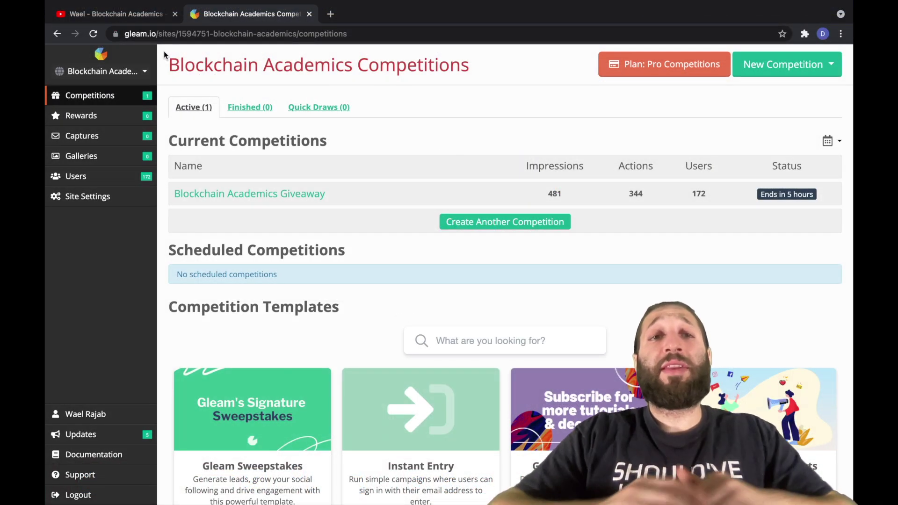
- Open the Blockchain Academics Giveaway's Winners tab, showing 2 winners still to pick, and begin the draw
{"action": "left_click", "coordinate": [296, 200]}
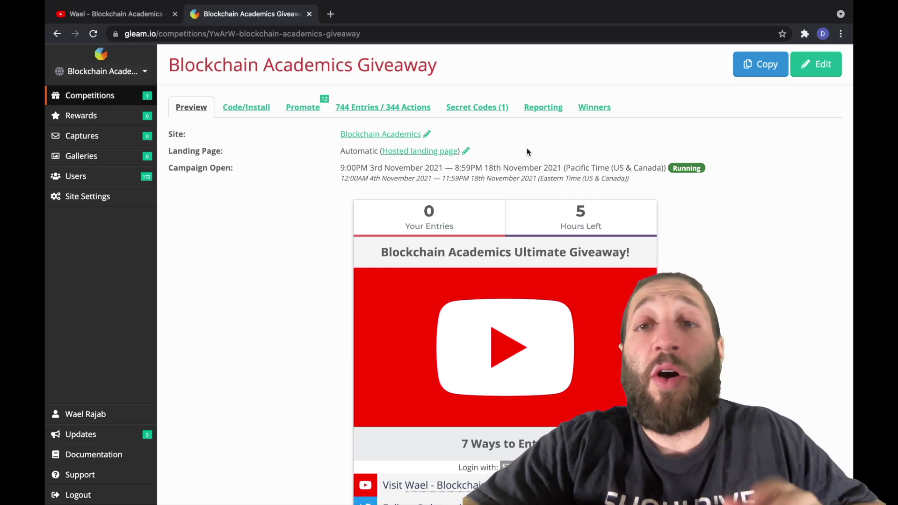
{"action": "left_click", "coordinate": [590, 106]}
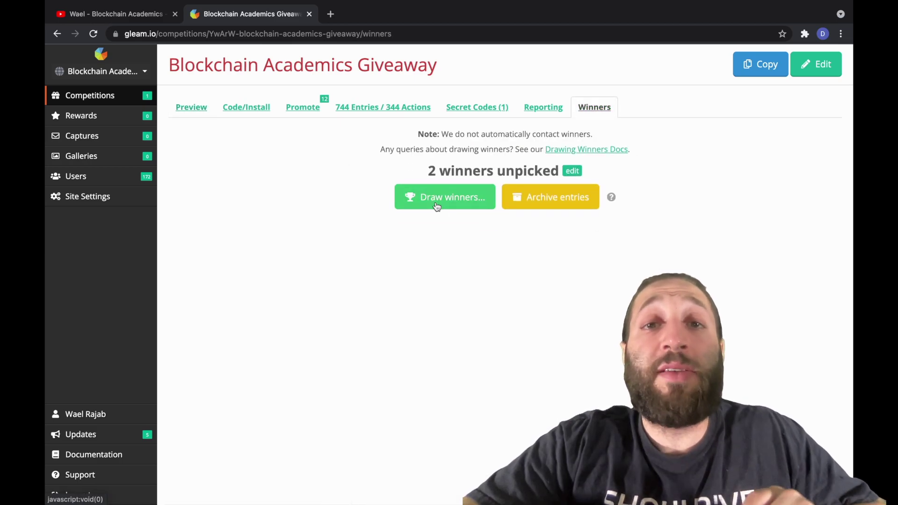
{"action": "left_click", "coordinate": [436, 205]}
- Draw both Blockchain Academics Giveaway winners and confirm announcing them in the widget with avatars
{"action": "left_click", "coordinate": [447, 238]}
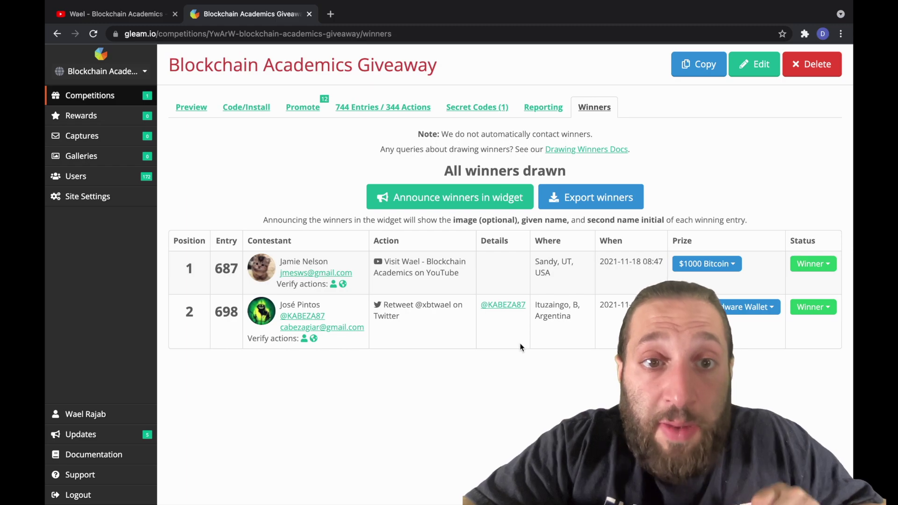
{"action": "left_click", "coordinate": [468, 200]}
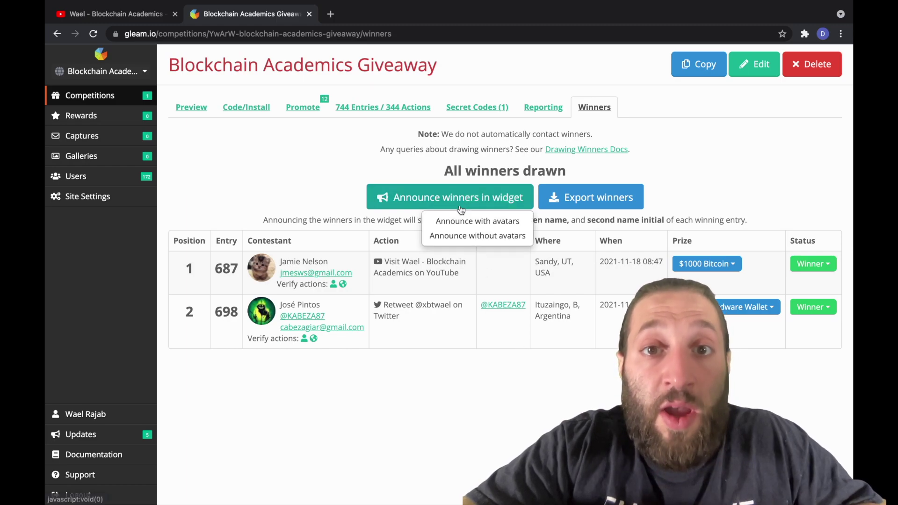
{"action": "left_click", "coordinate": [489, 224]}
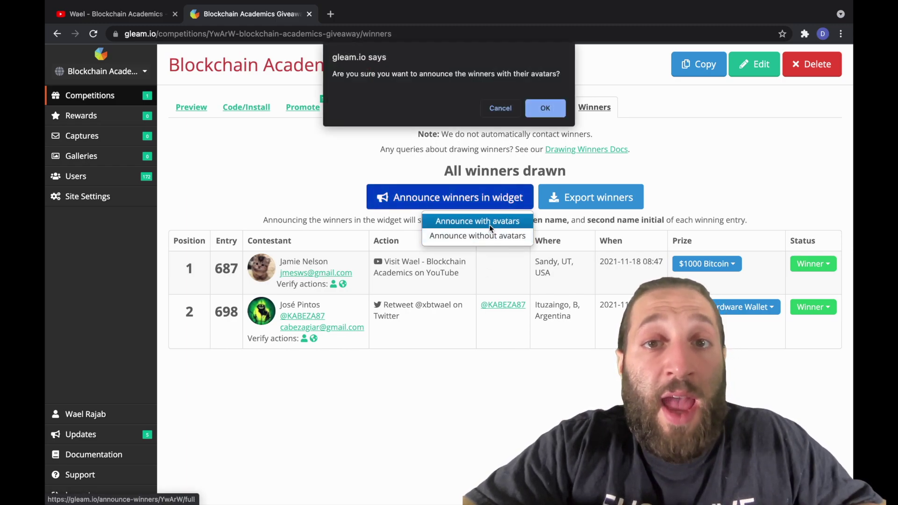
{"action": "left_click", "coordinate": [546, 102]}
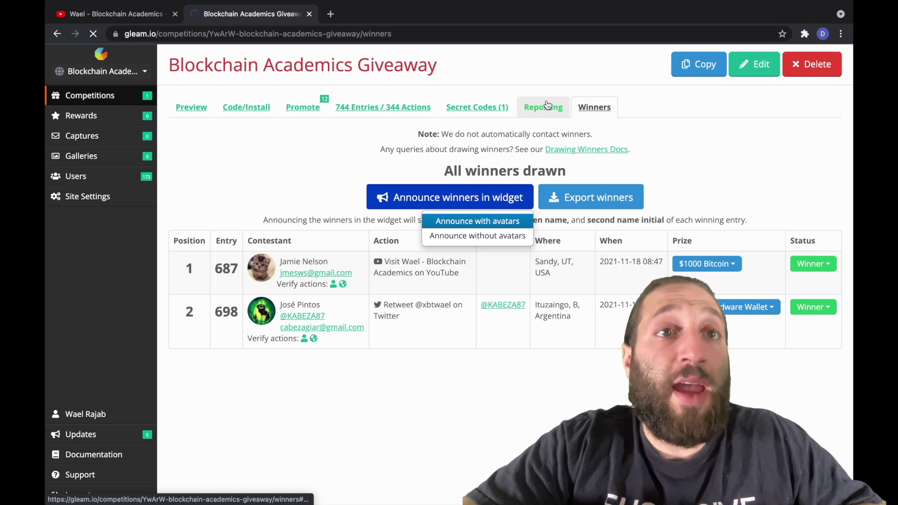